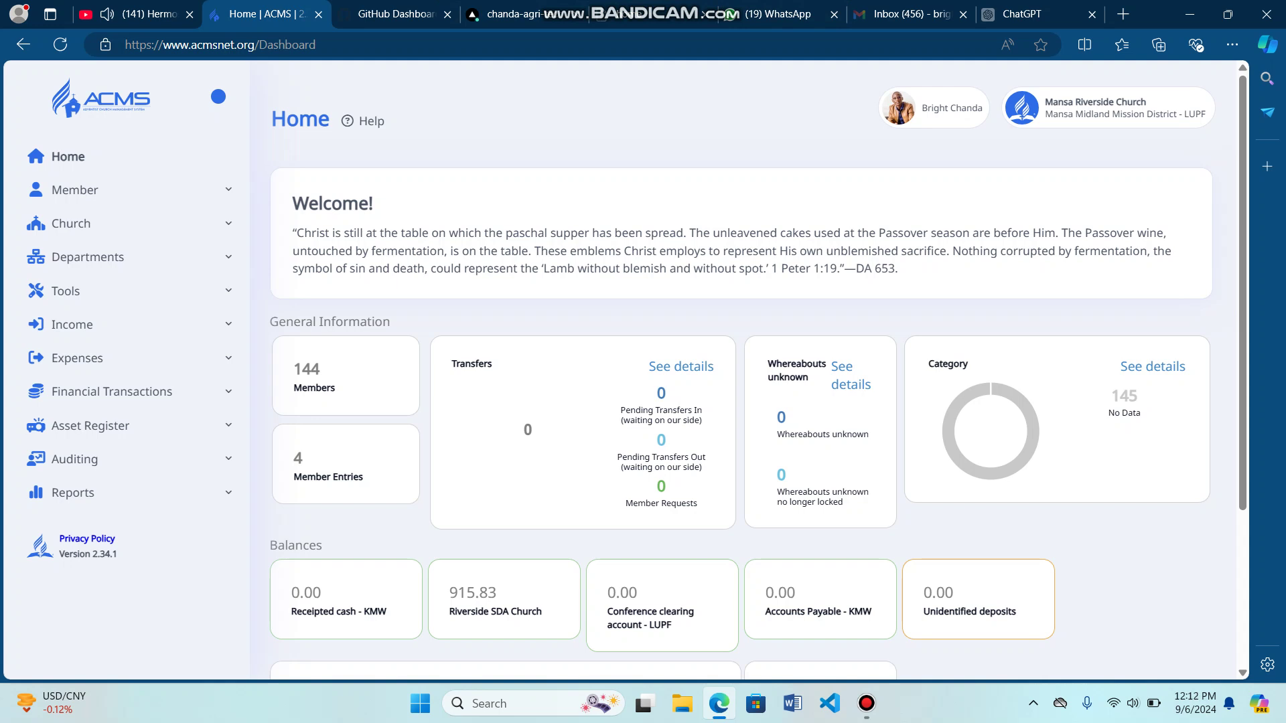
- Search the church's members for "Example Question" and open the transaction window of the matching record
left_click(128, 190)
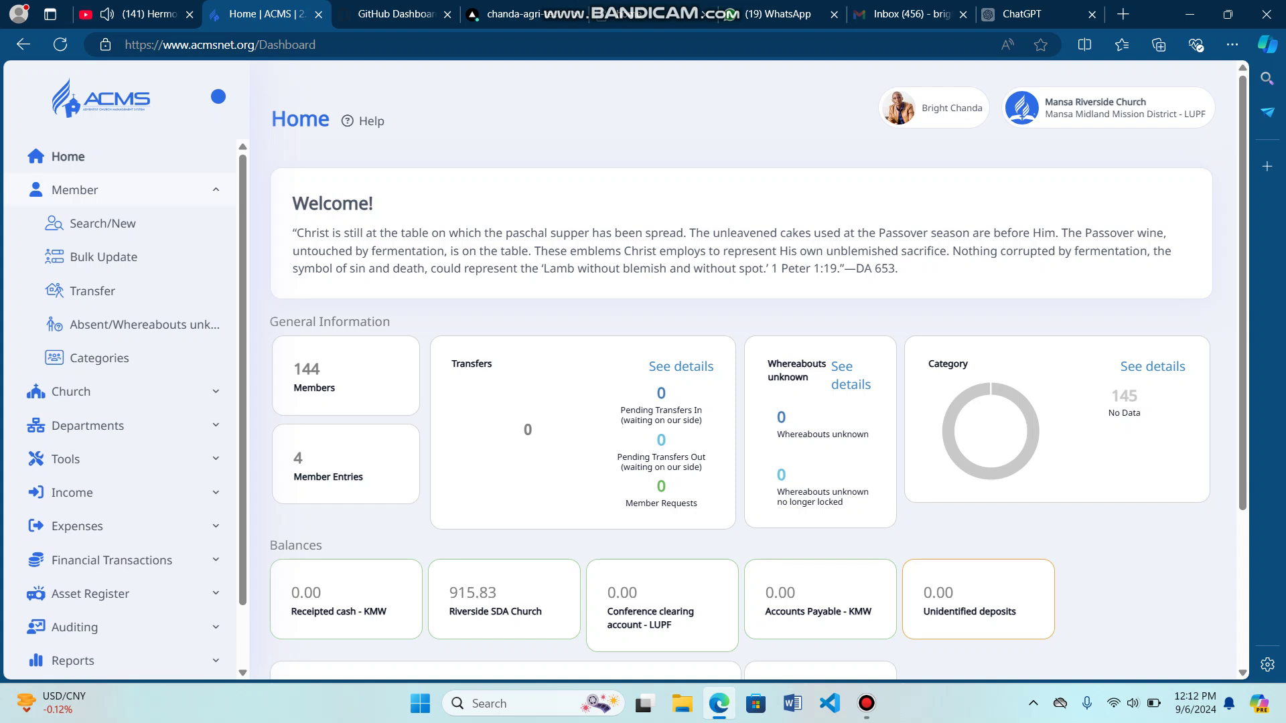
left_click(103, 223)
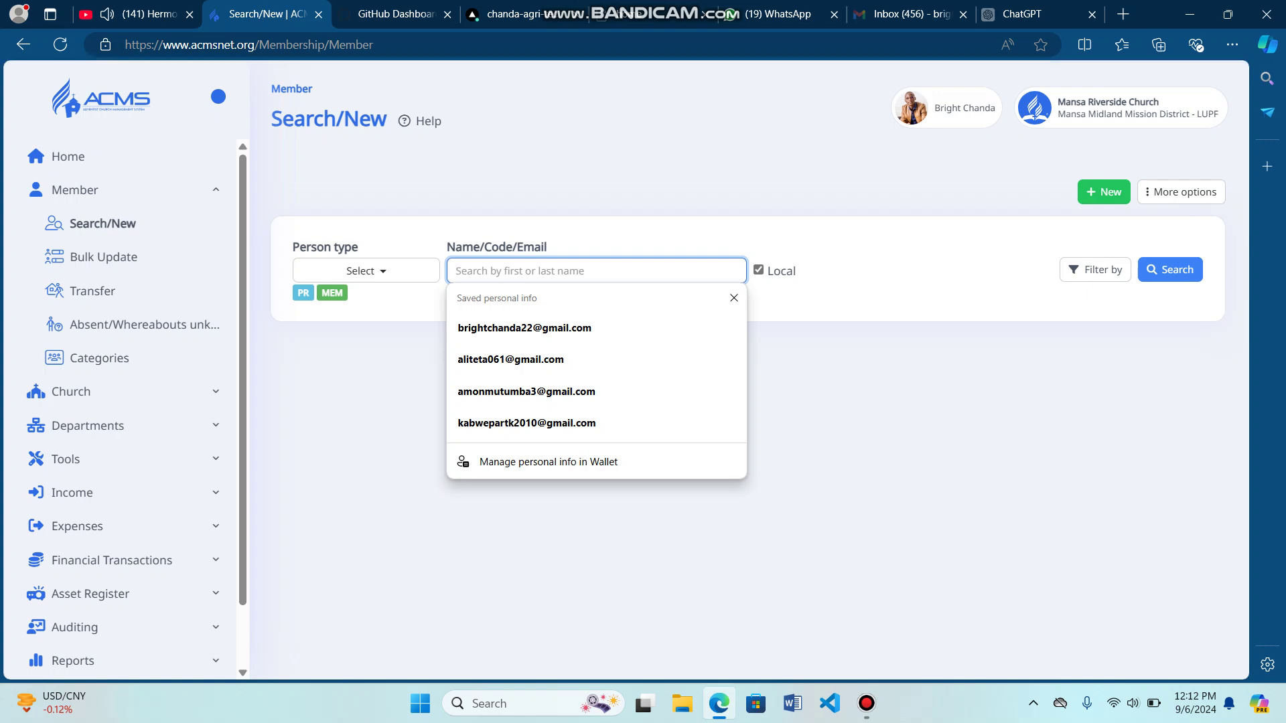
type("ques")
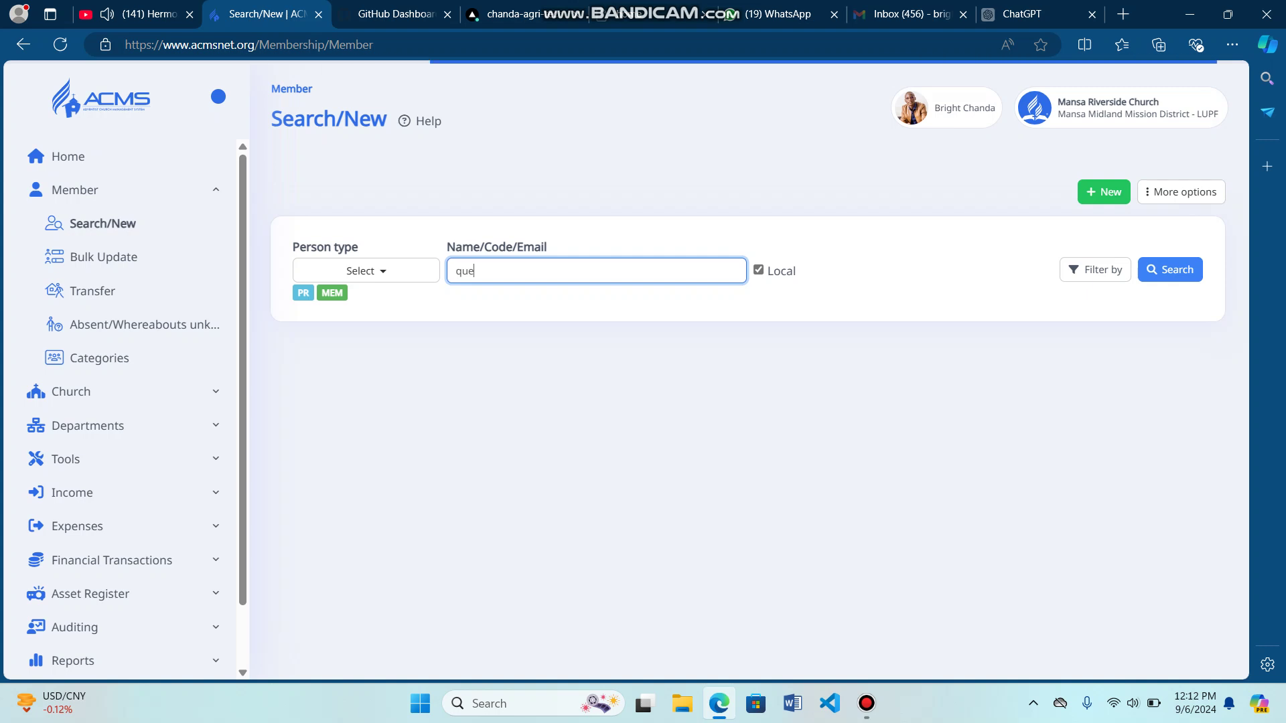
key("BackSpace")
key("BackSpace")
key("BackSpace")
key("BackSpace")
type("E")
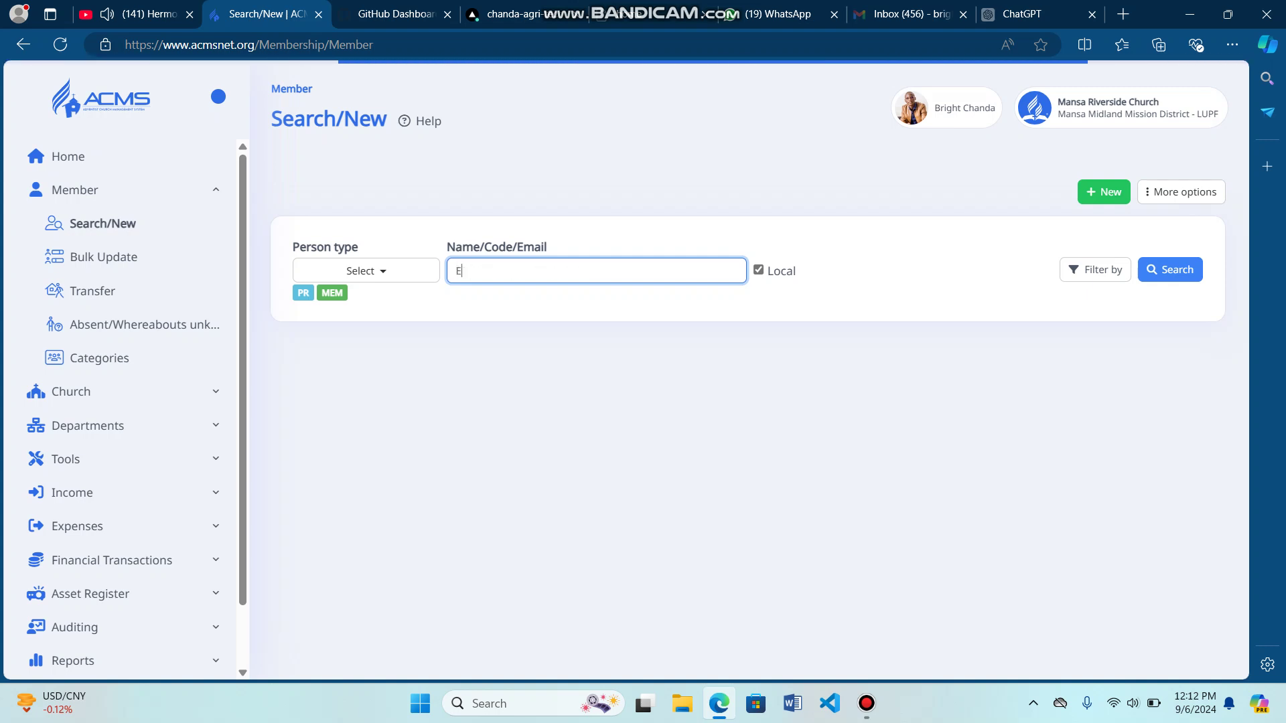
type("xampl")
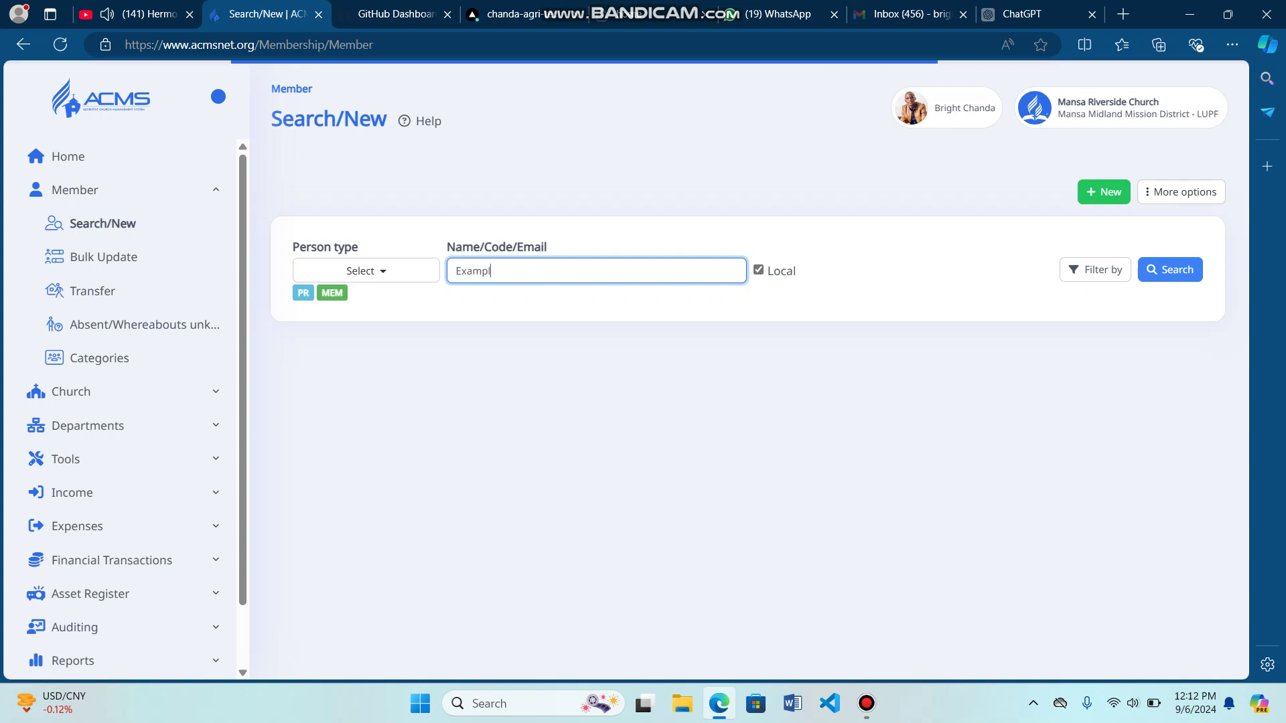
type("e Que")
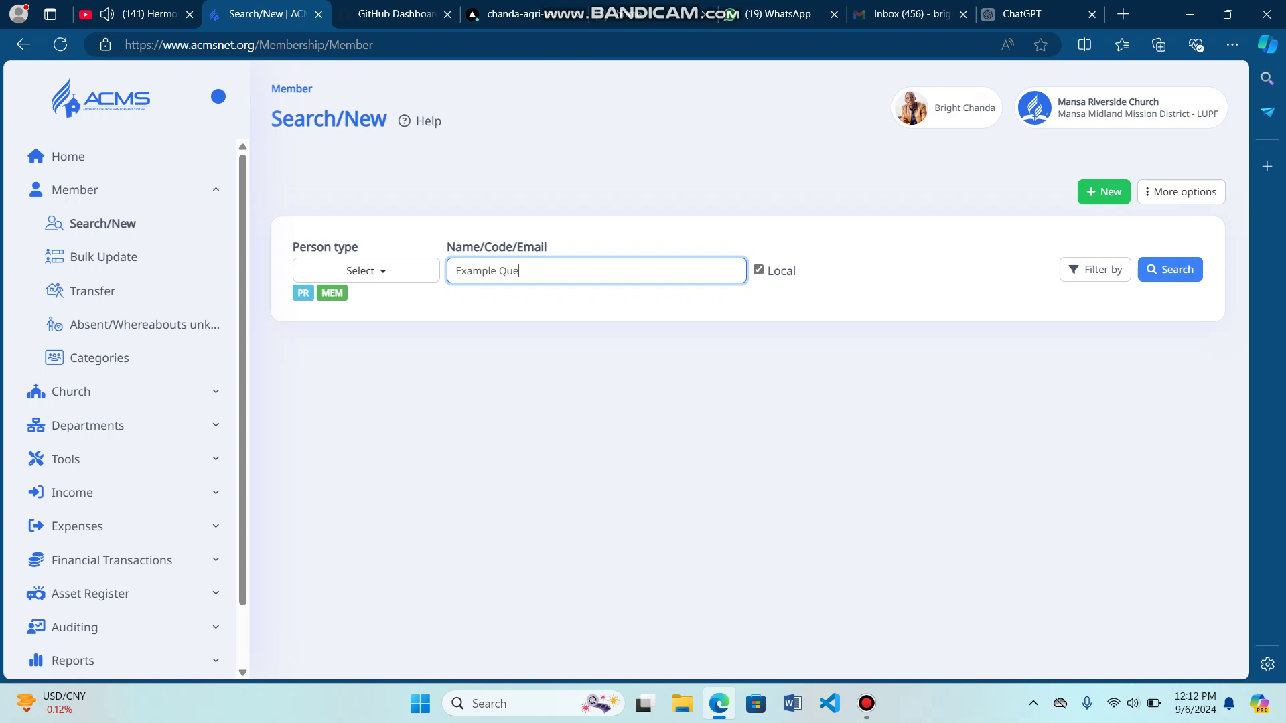
type("stion")
key("Return")
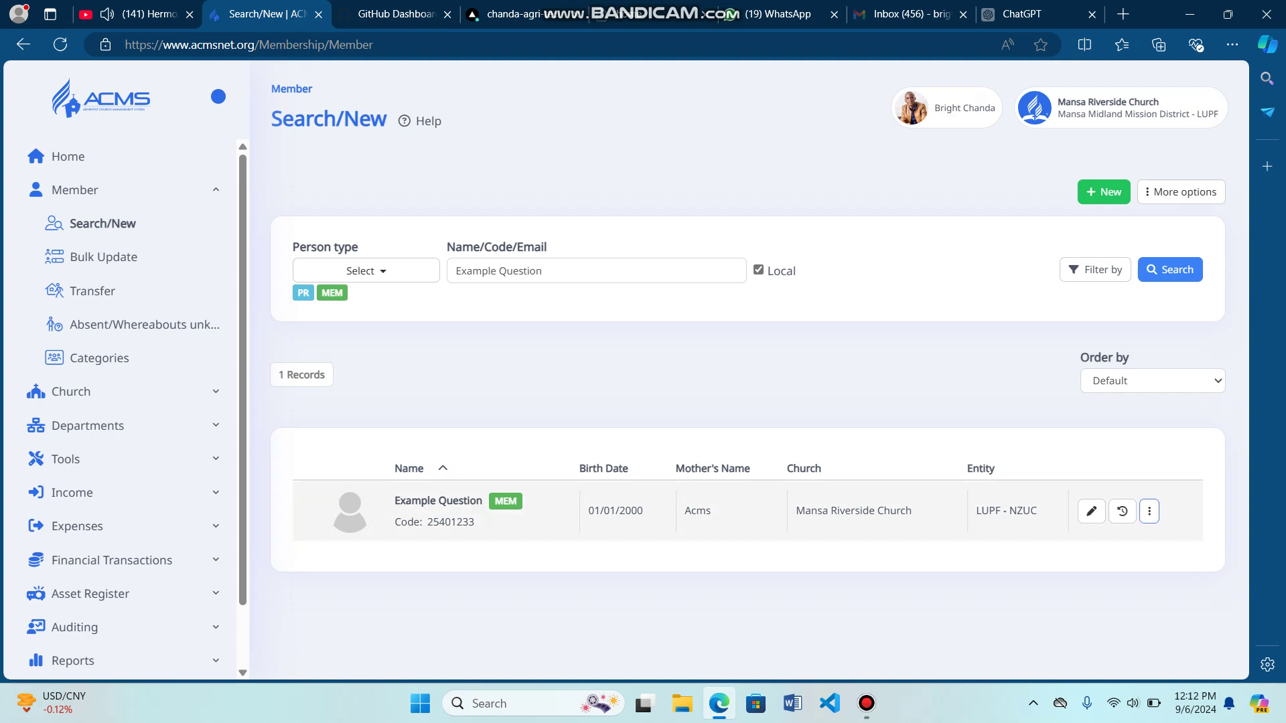
left_click(1150, 511)
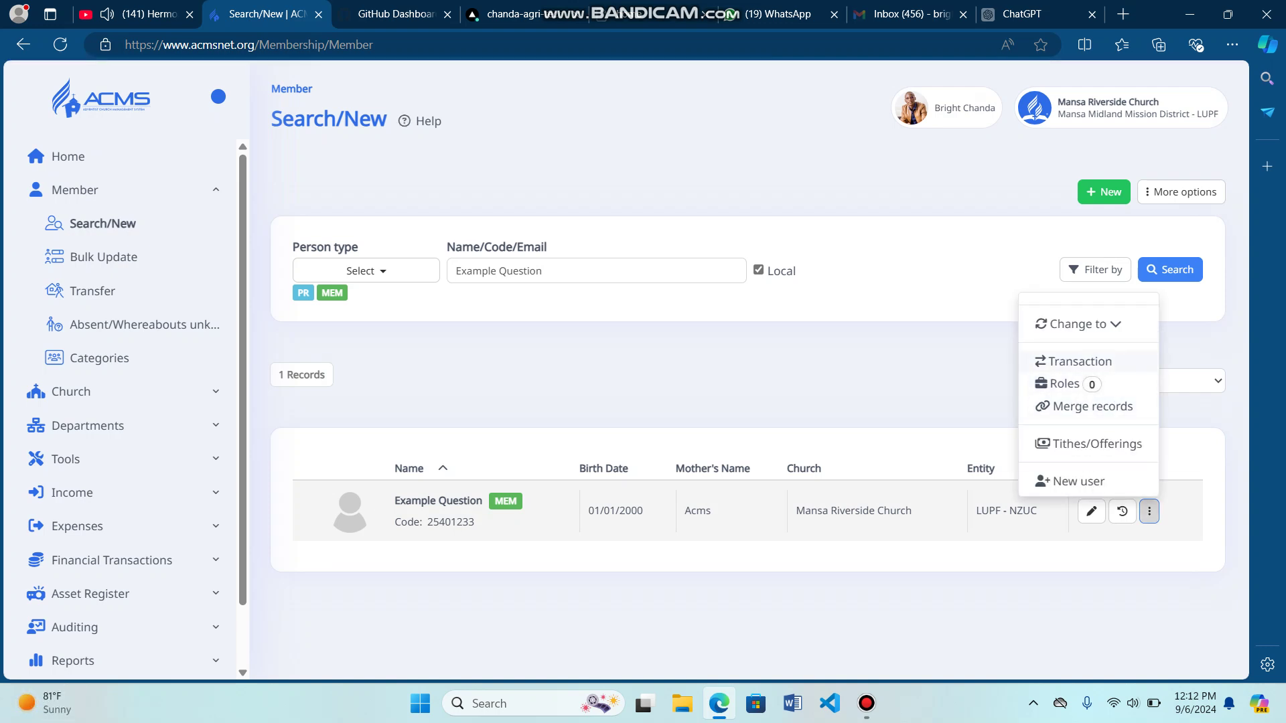
left_click(1073, 361)
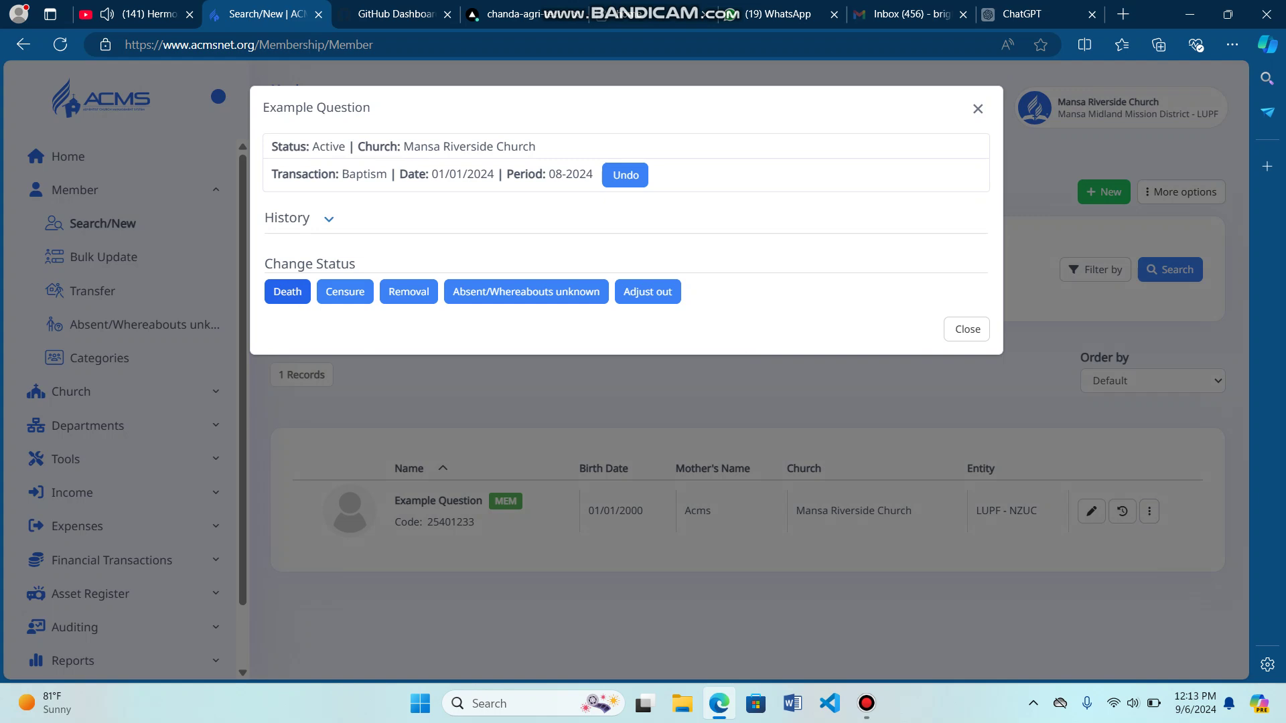
- Open the Death status form, inspect its deceased date field, and try to update the status without a date
left_click(287, 292)
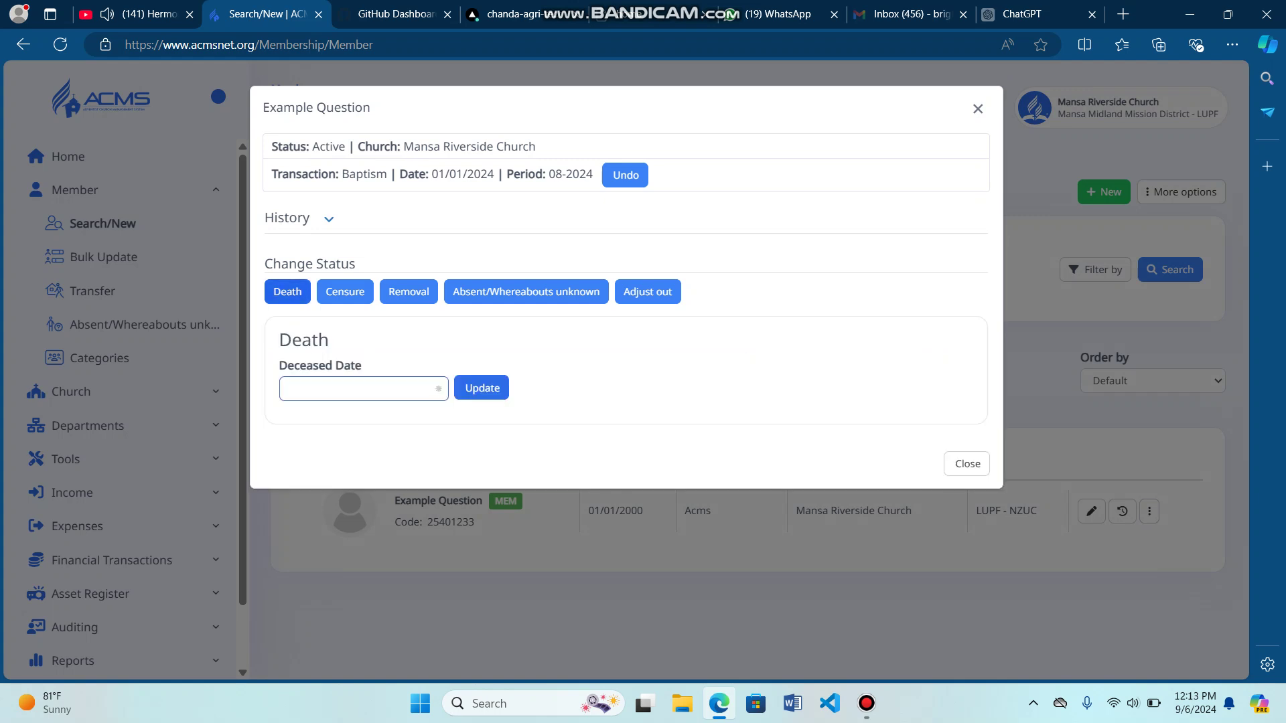
left_click(355, 389)
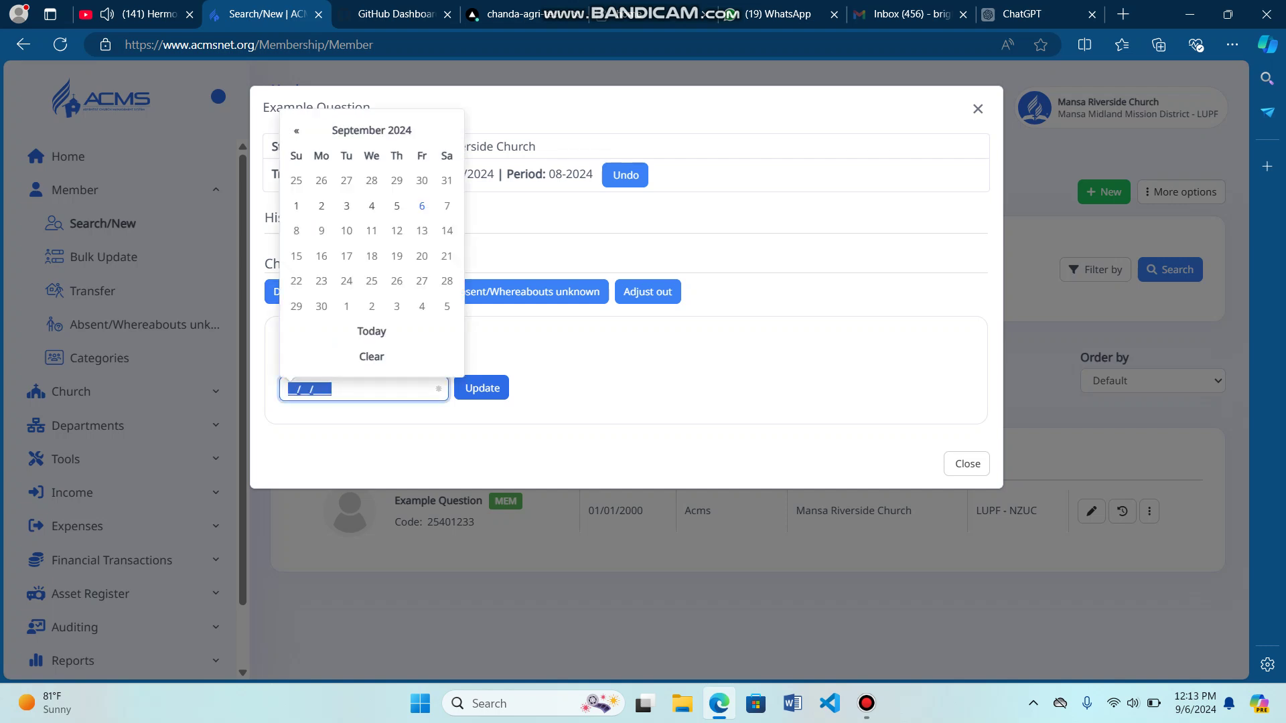
left_click(355, 390)
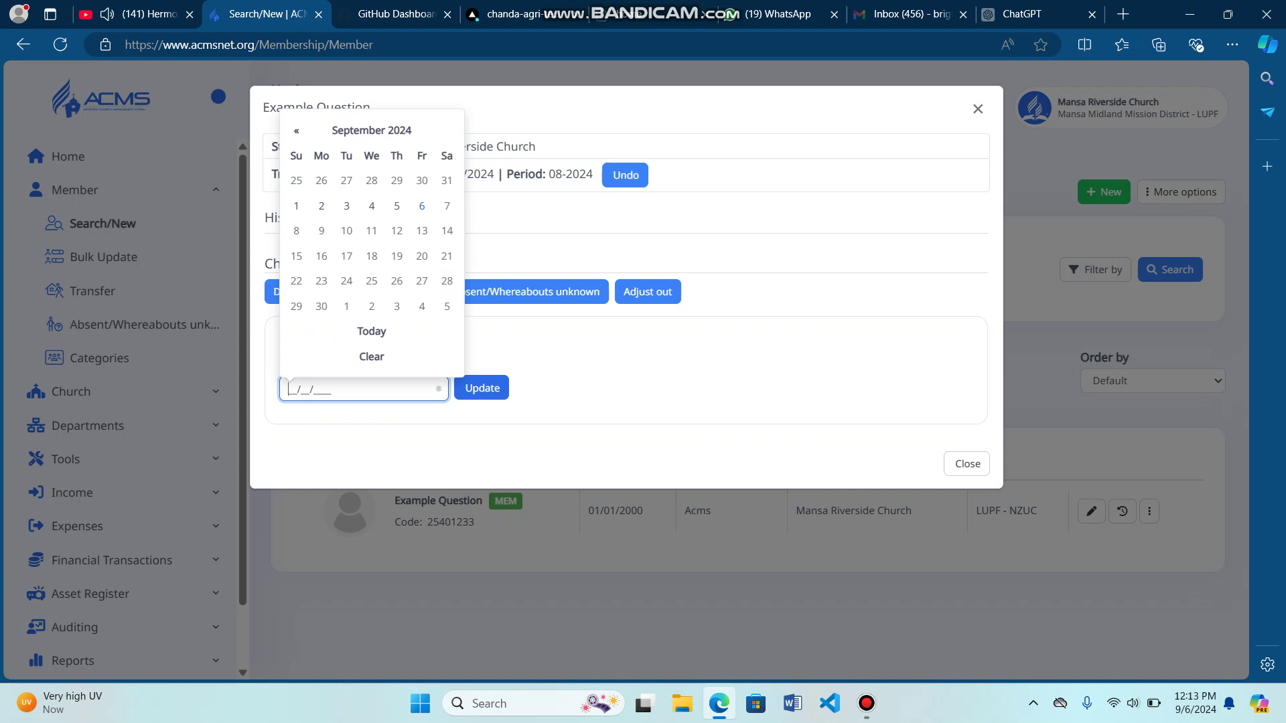
left_click(481, 388)
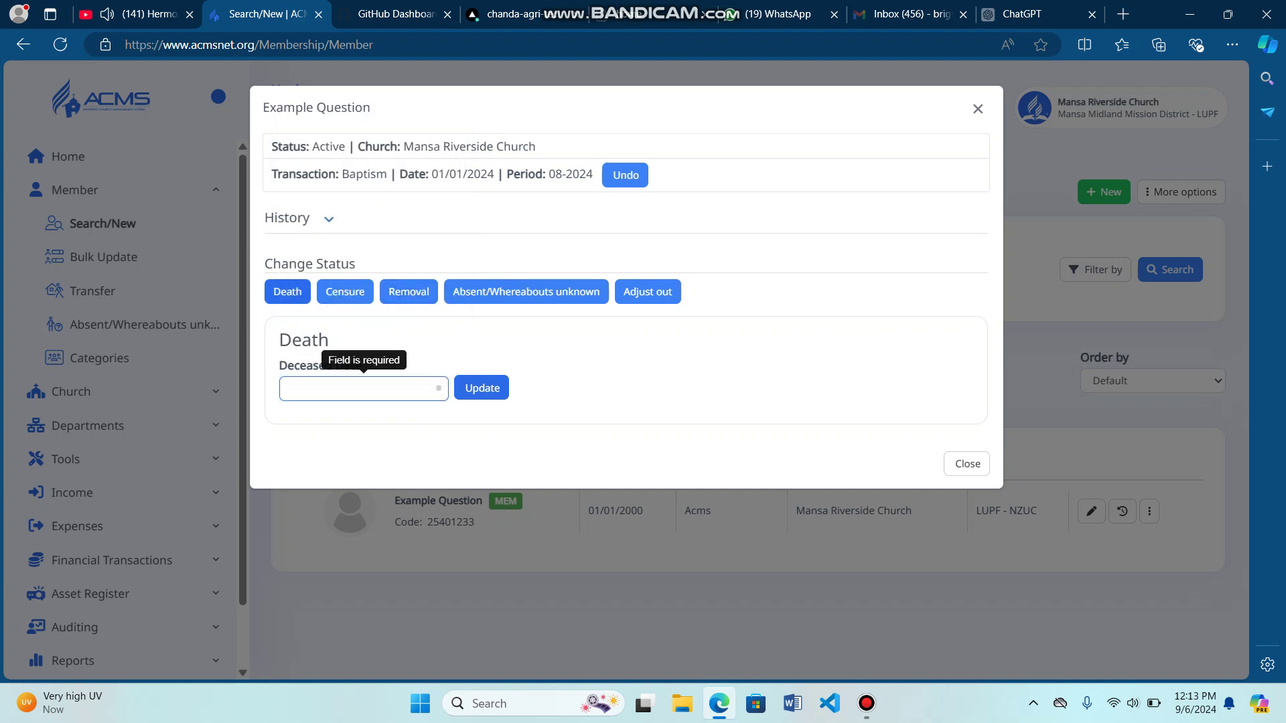
key("BackSpace")
key("BackSpace")
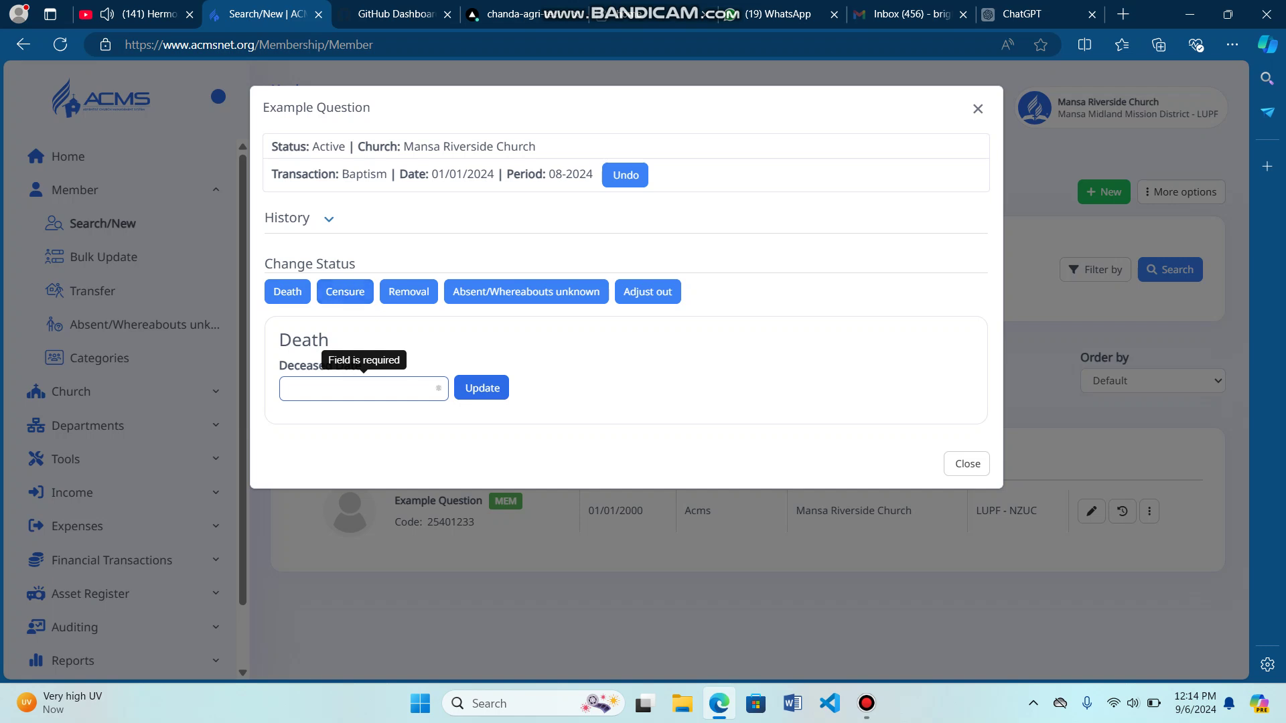
- Open the Adjust out status form and enter ms1 as the minute number, leaving the date empty
left_click(648, 292)
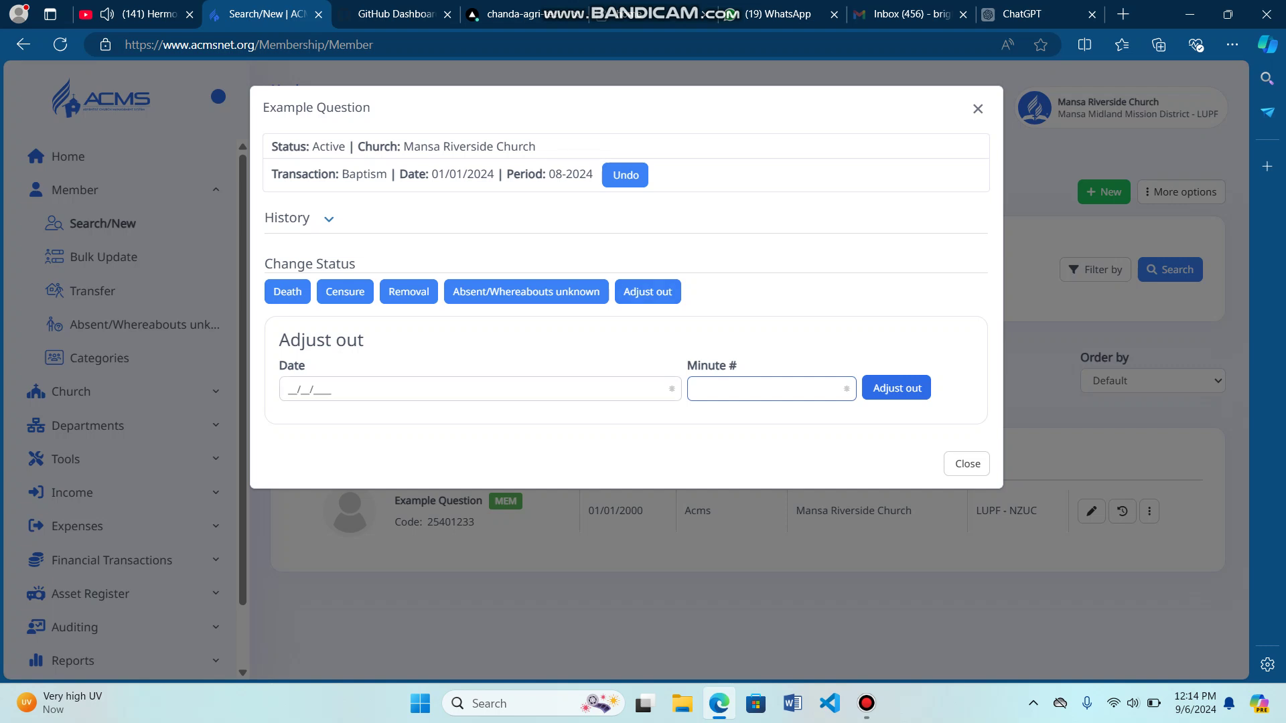
left_click(509, 388)
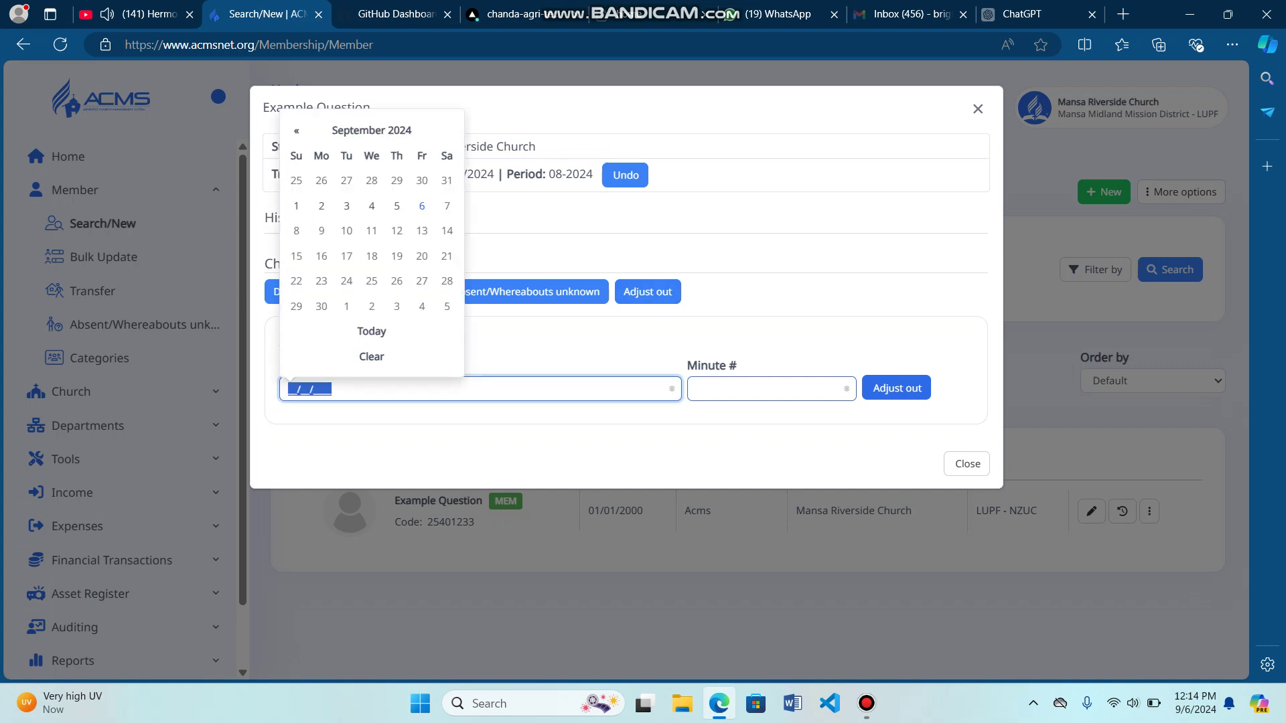
left_click(771, 388)
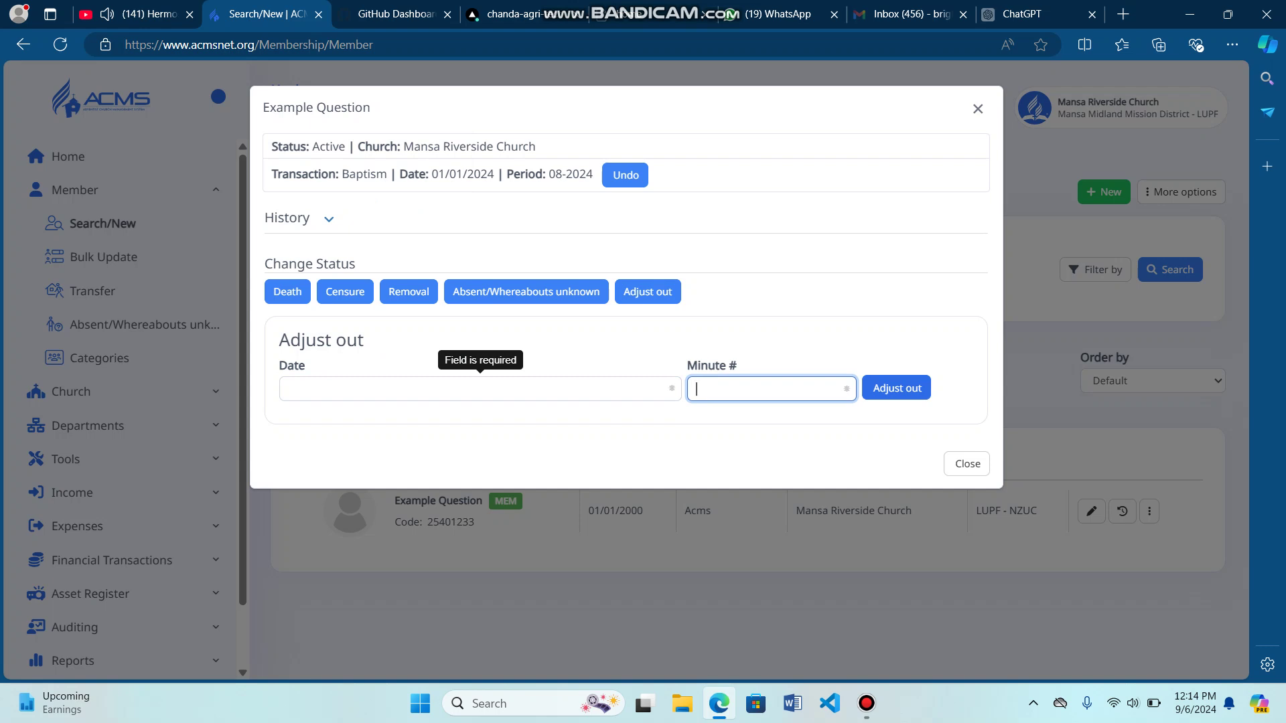
type("ms1")
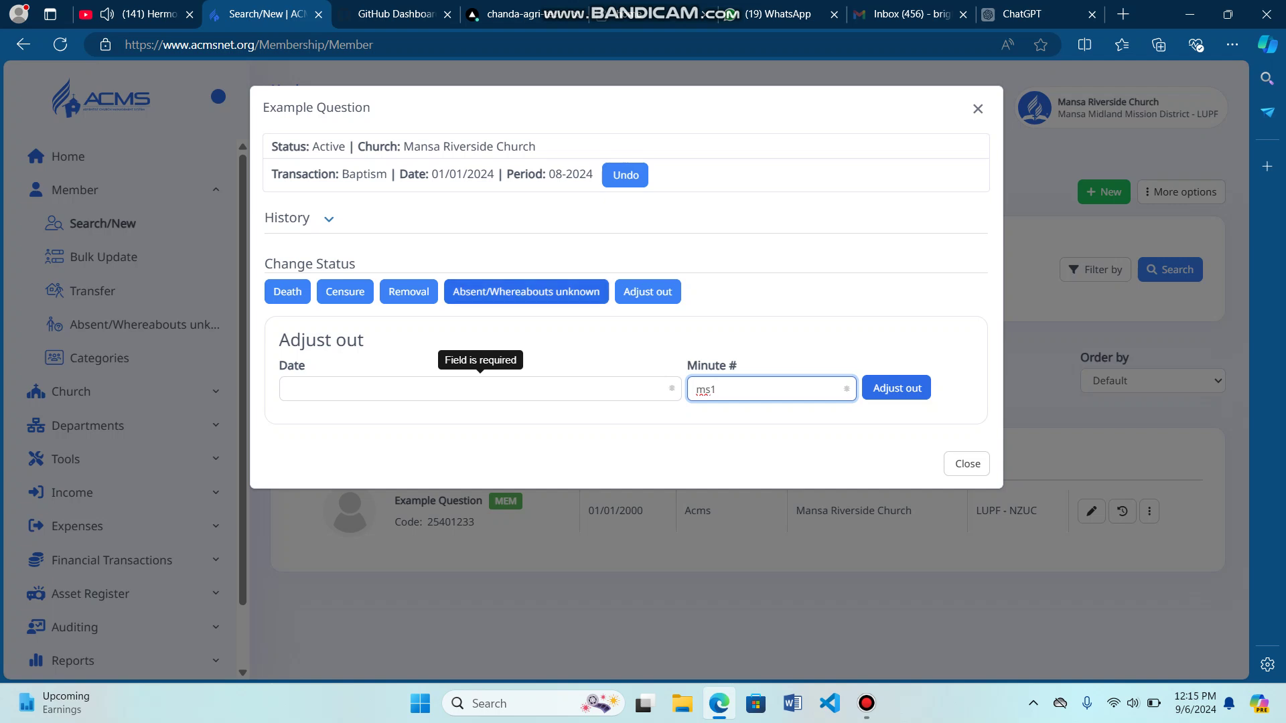
- Open the Absent/Whereabouts unknown form, inspect its Started date, and try to send it without a date
left_click(526, 291)
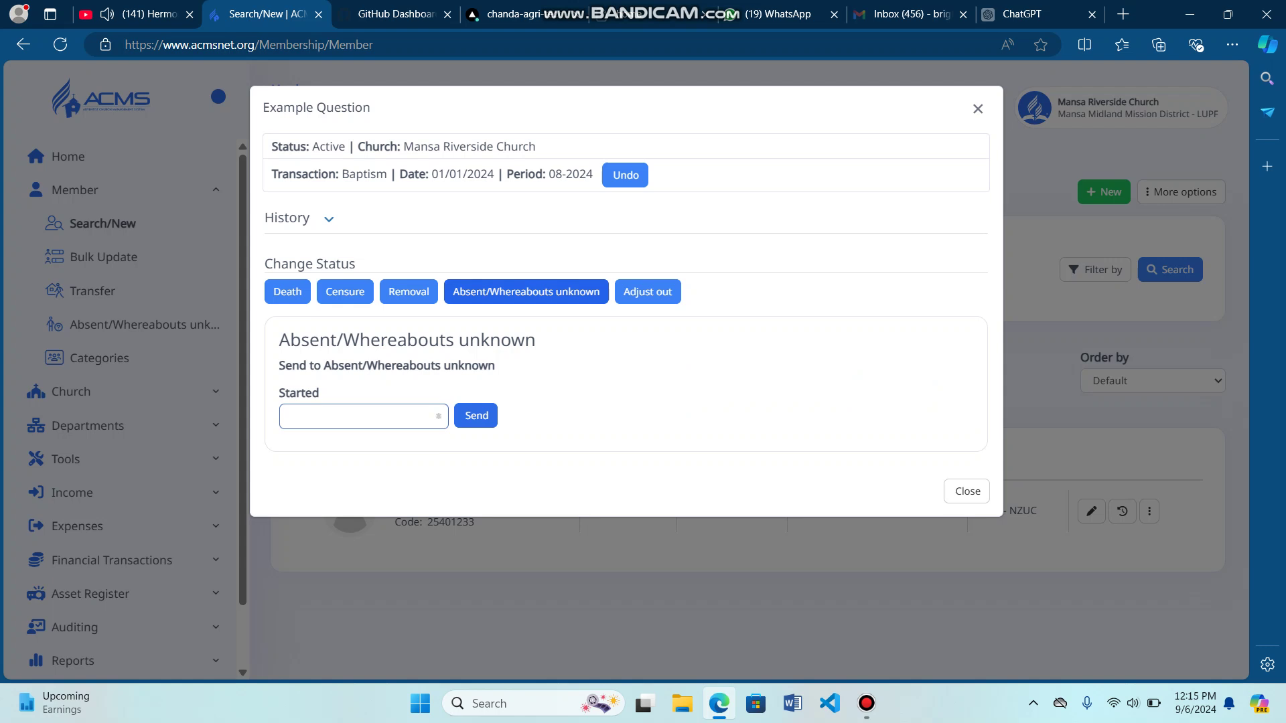
left_click(364, 417)
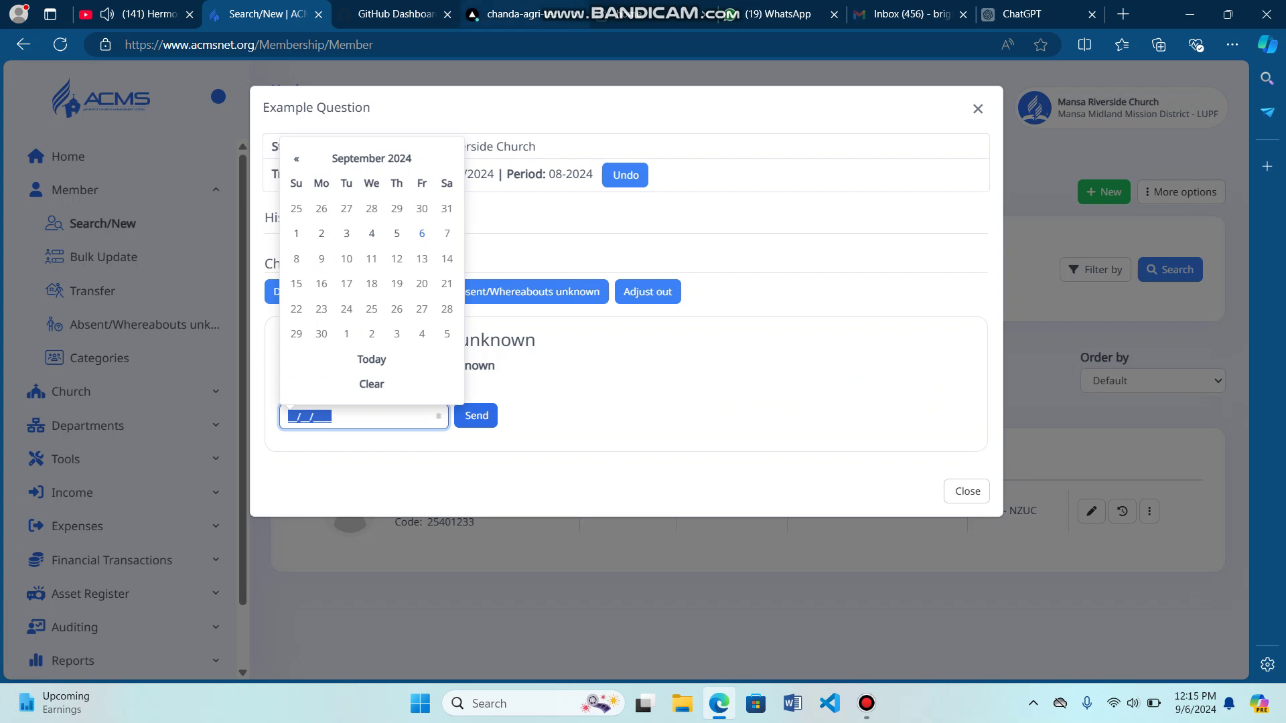
left_click(744, 11)
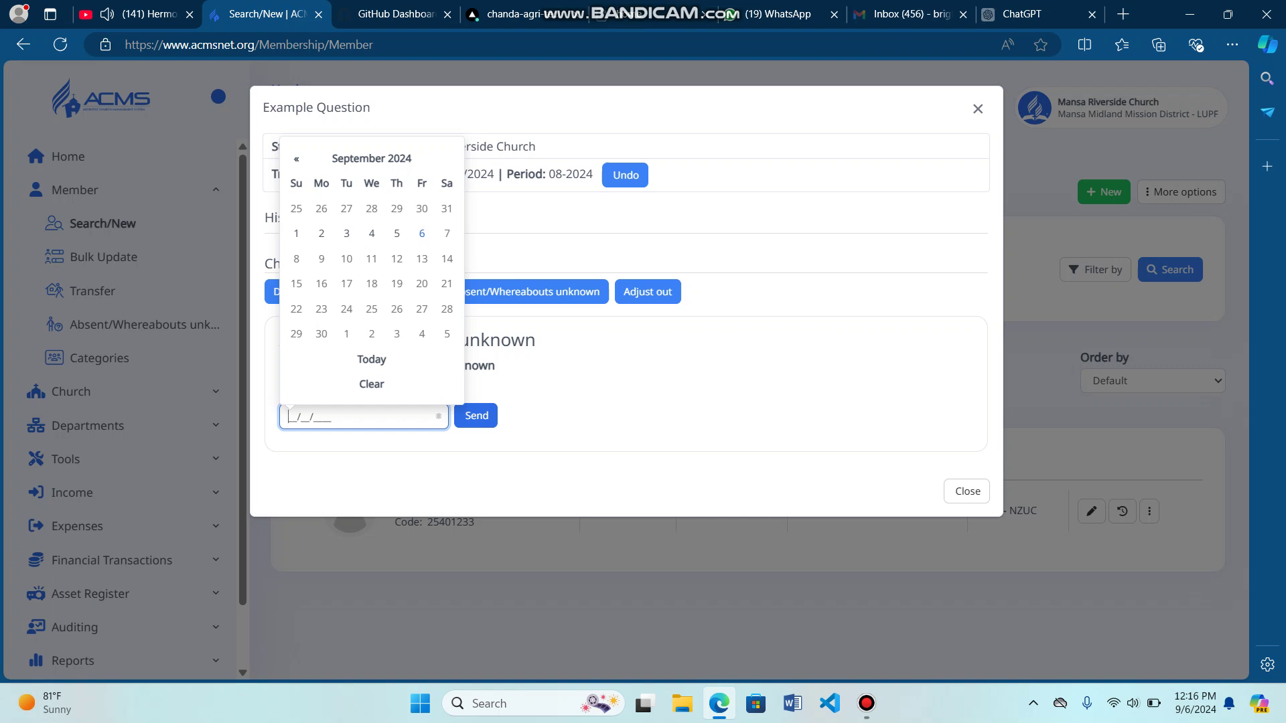
left_click(477, 416)
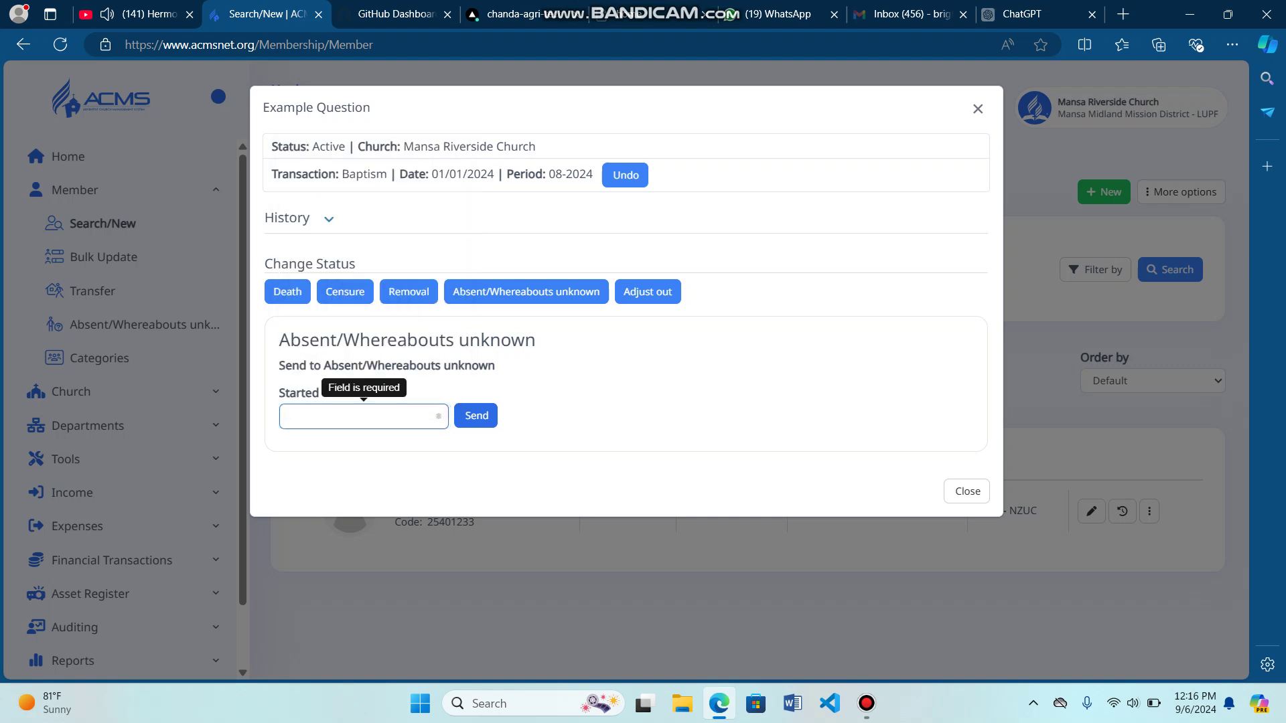
- In the Censure status form, mark both Received visits and Violation of principles as outlined in the Church Manual
left_click(345, 292)
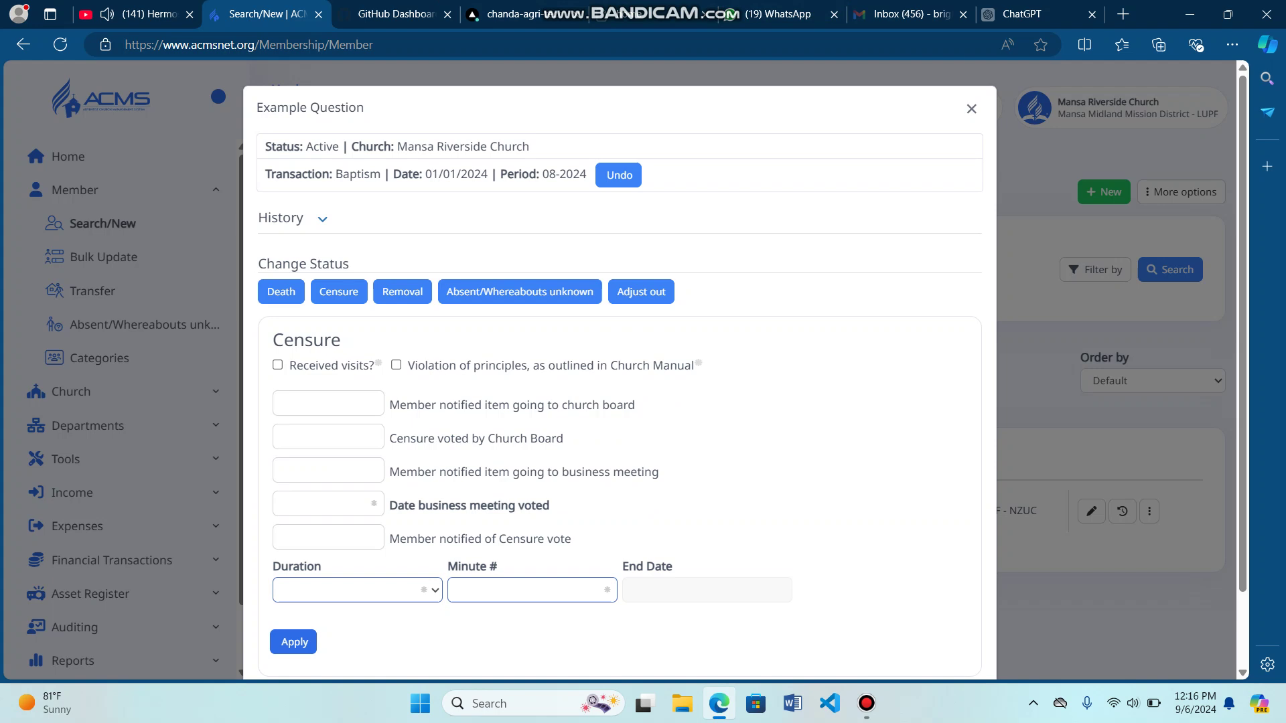
left_click(277, 365)
left_click(397, 365)
- Examine the Censure form's notification and vote date fields, its duration options and the minute number field
left_click(333, 404)
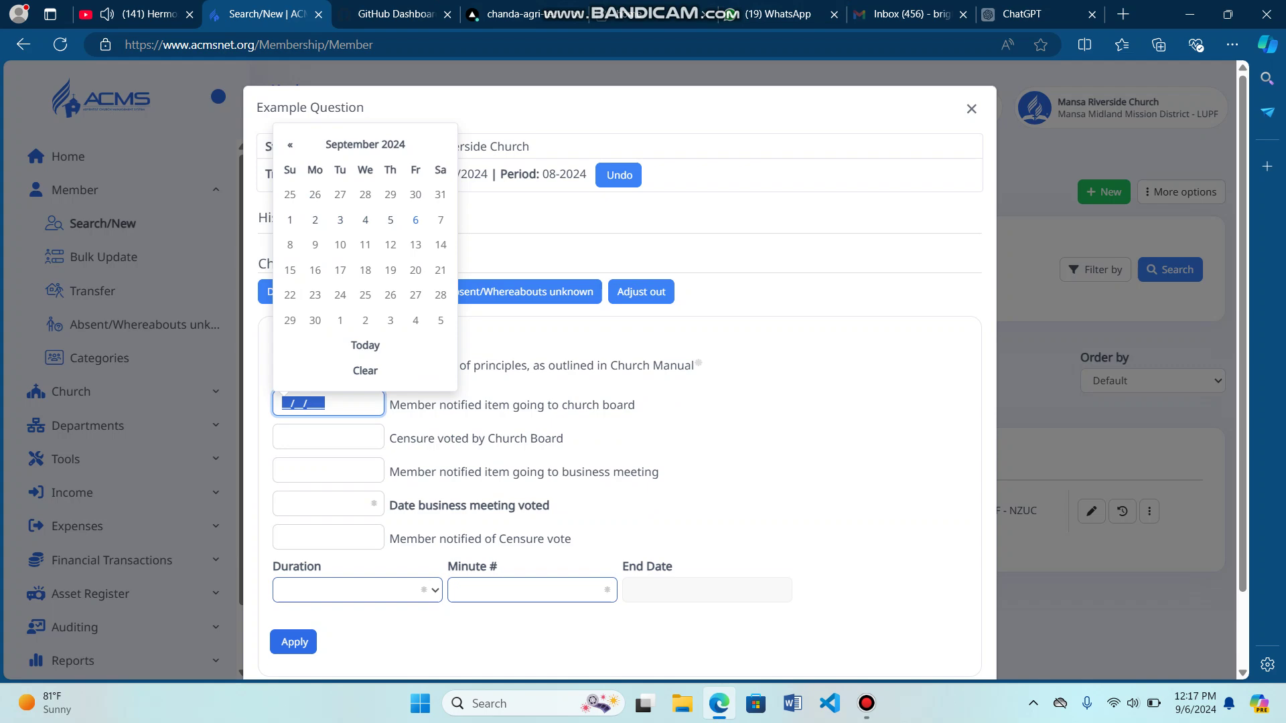
mouse_move(643, 2)
left_click(329, 437)
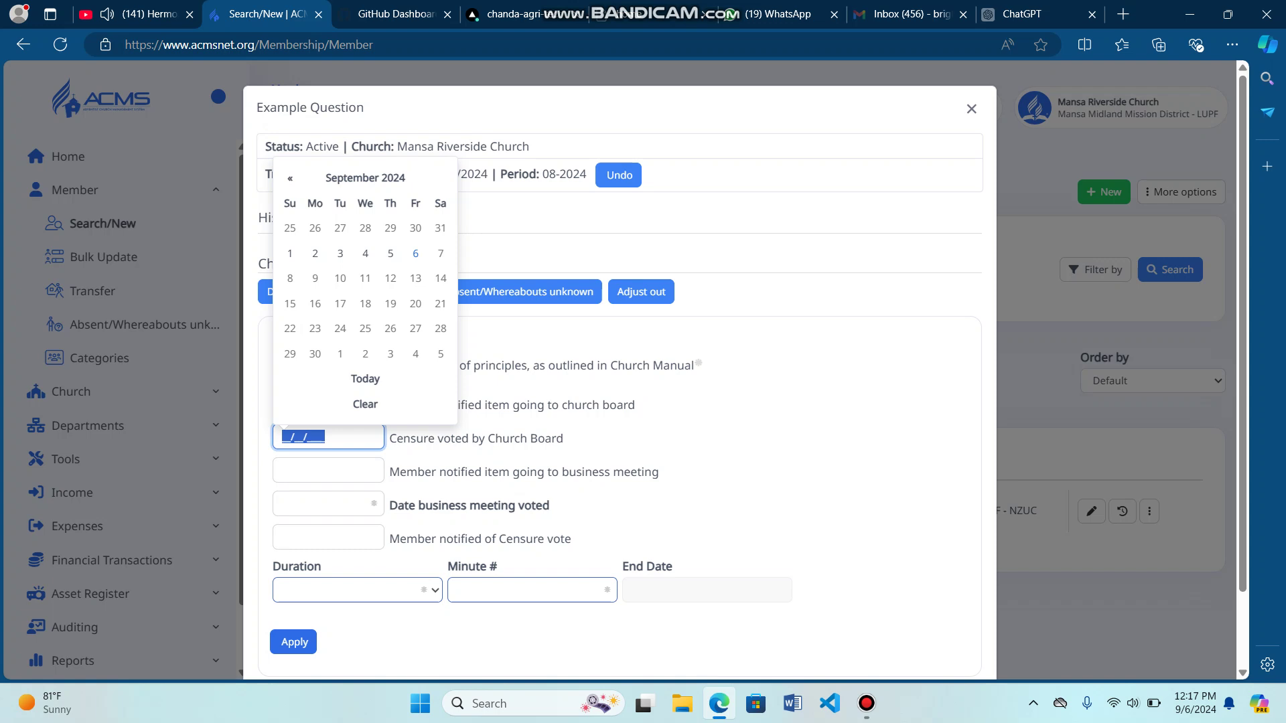
key("Escape")
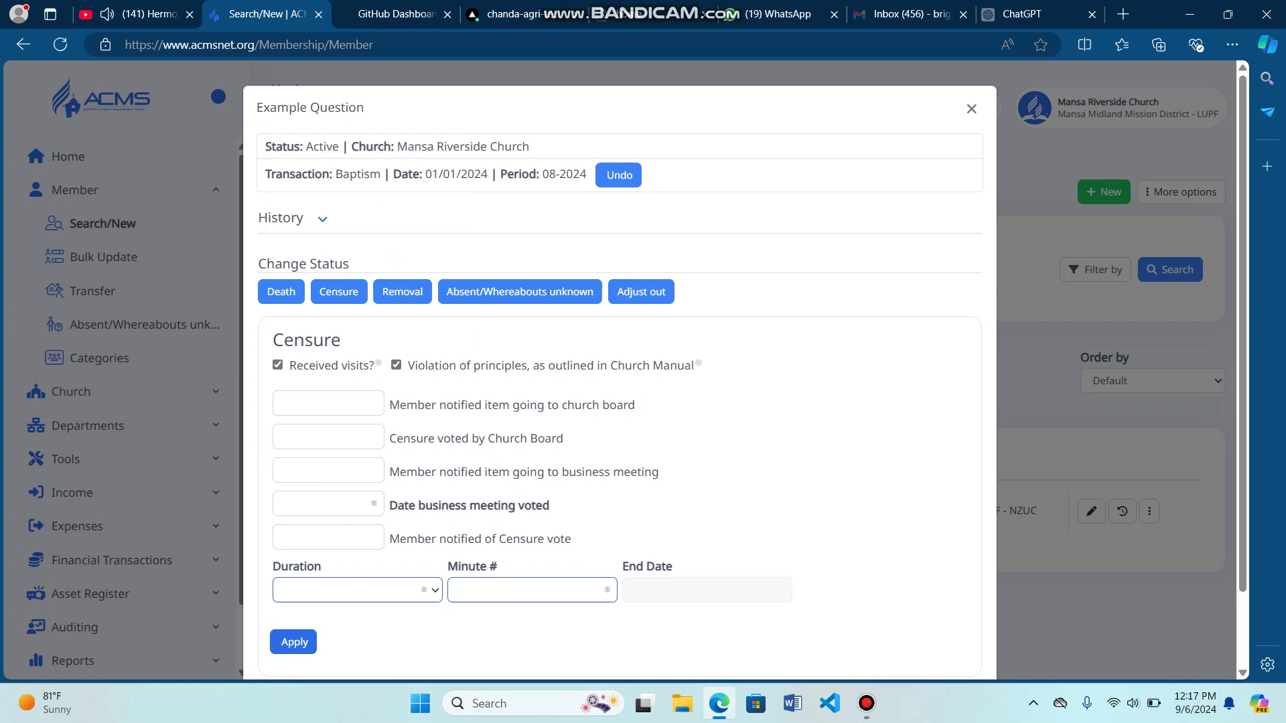
left_click(328, 470)
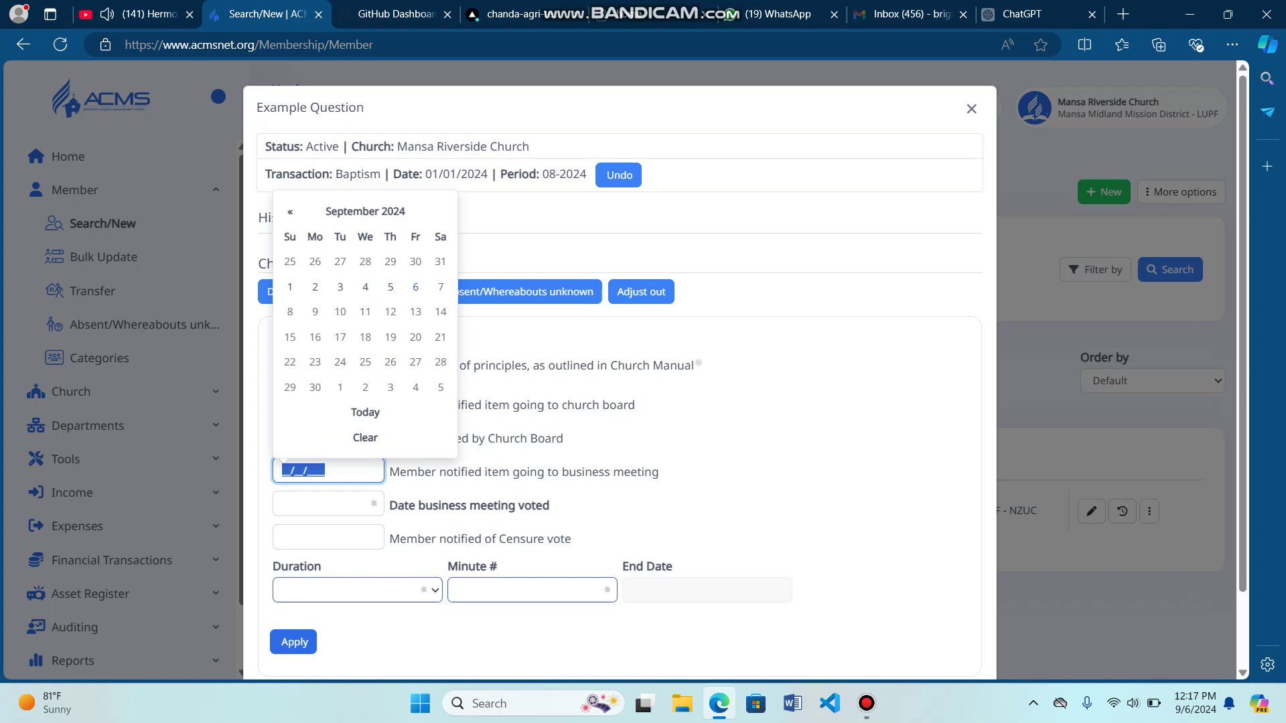
key("Tab")
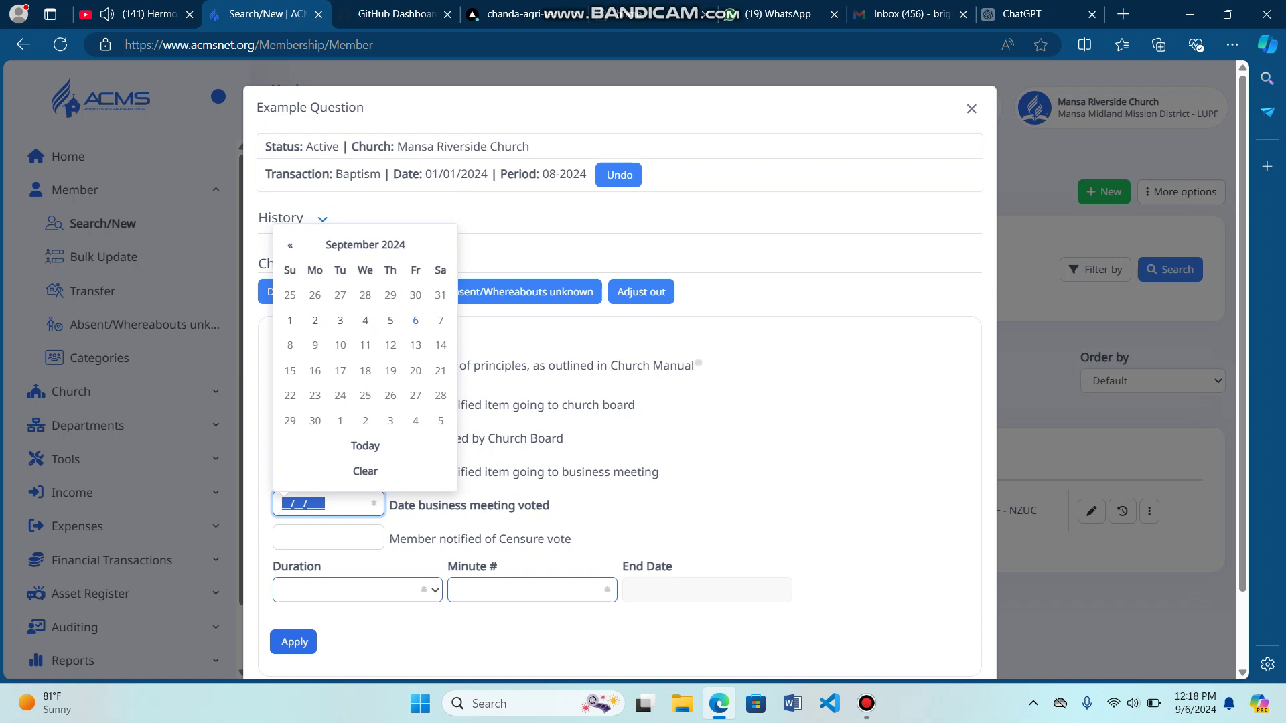
key("Tab")
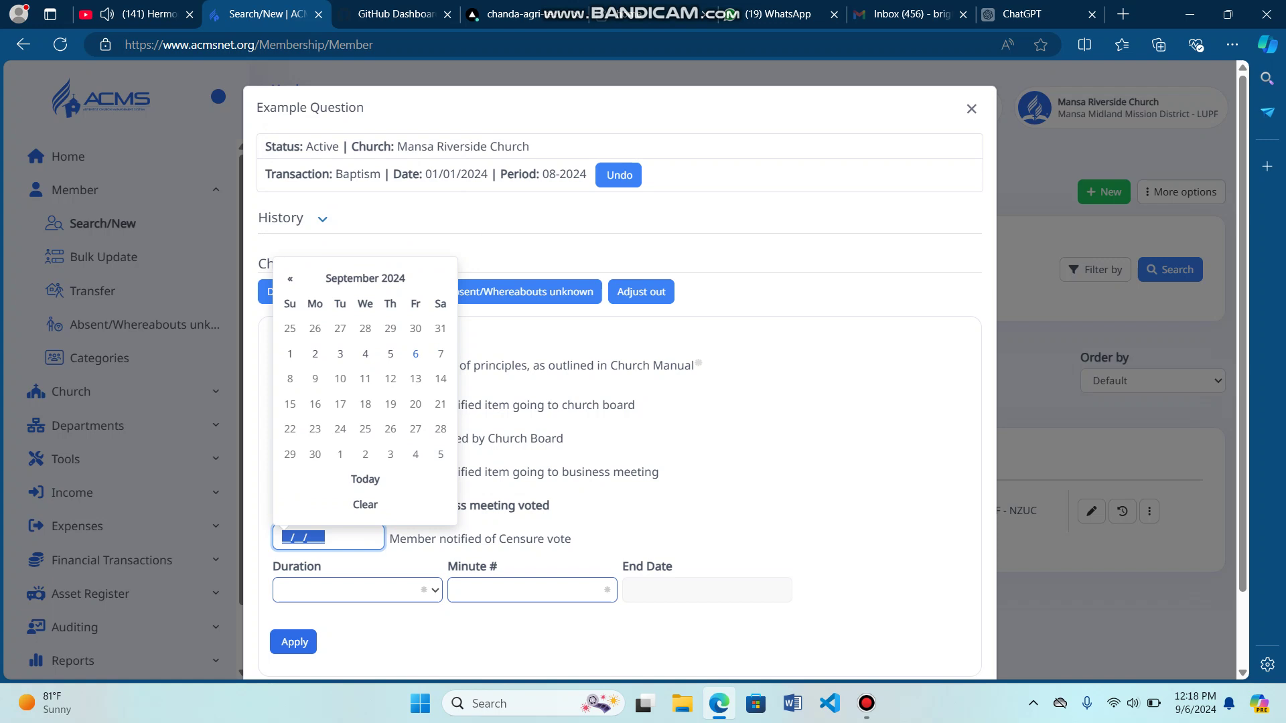
left_click(358, 590)
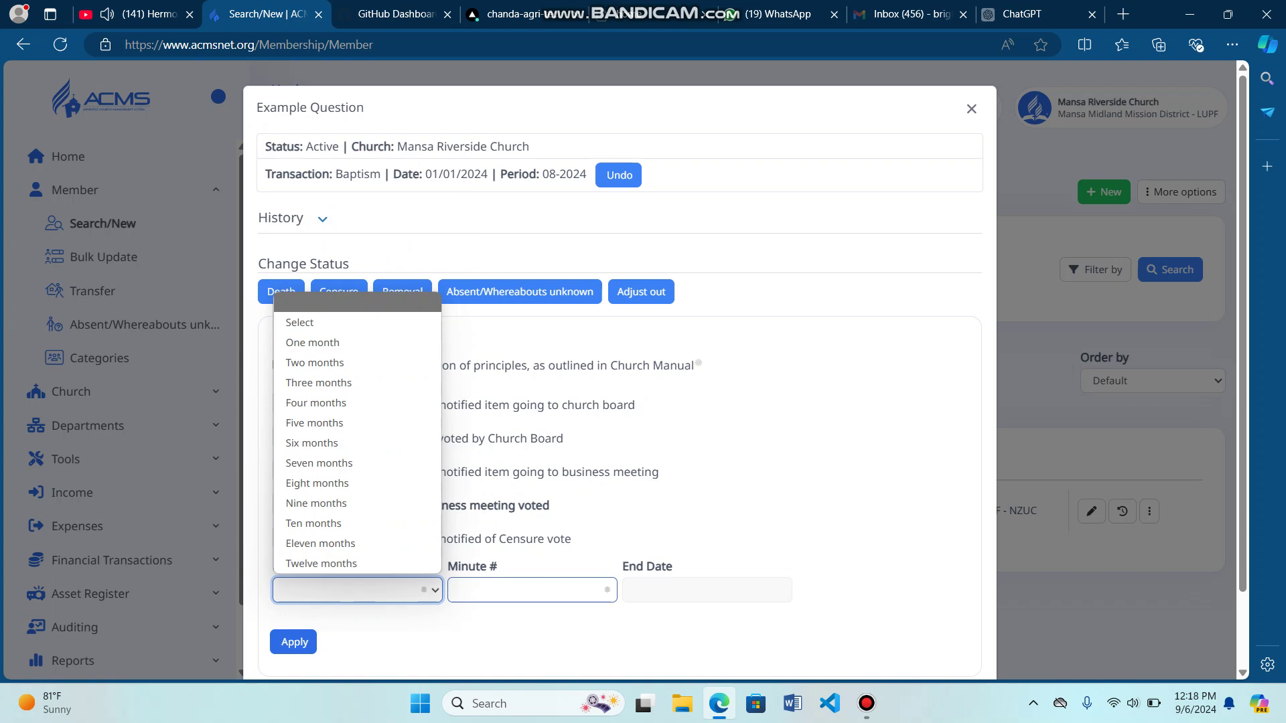
key("End")
key("Escape")
key("Tab")
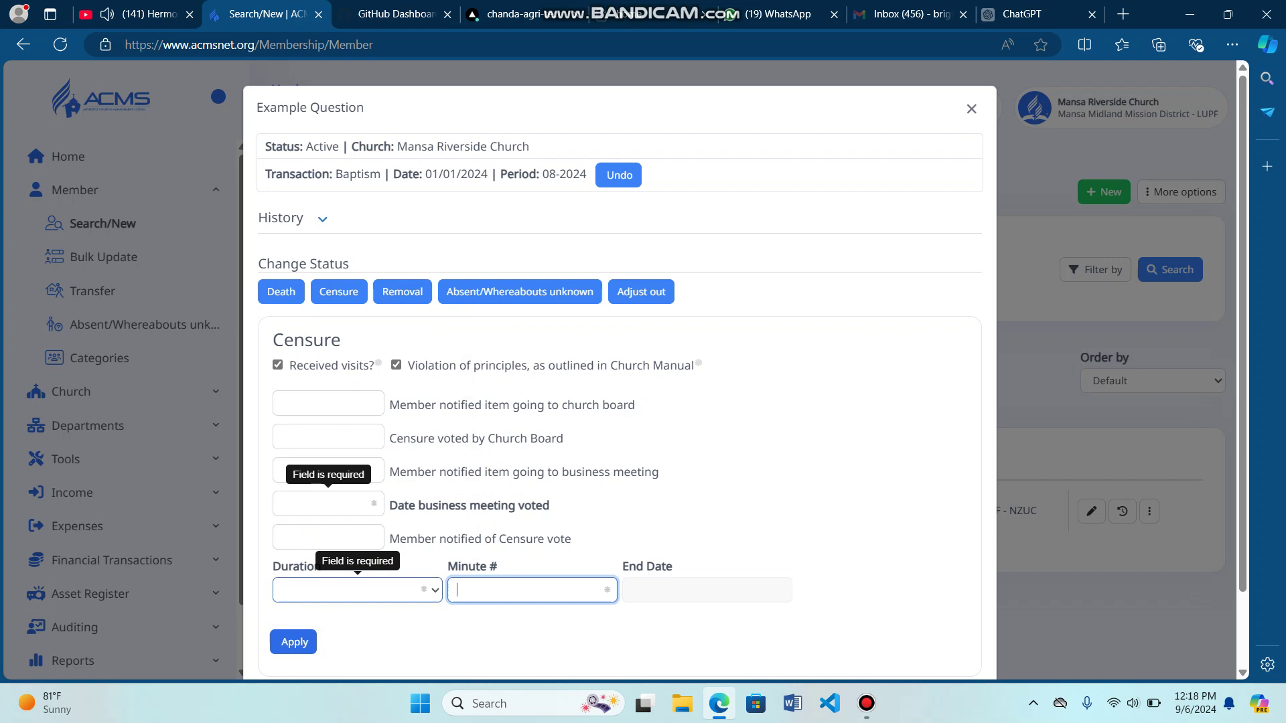
key("Tab")
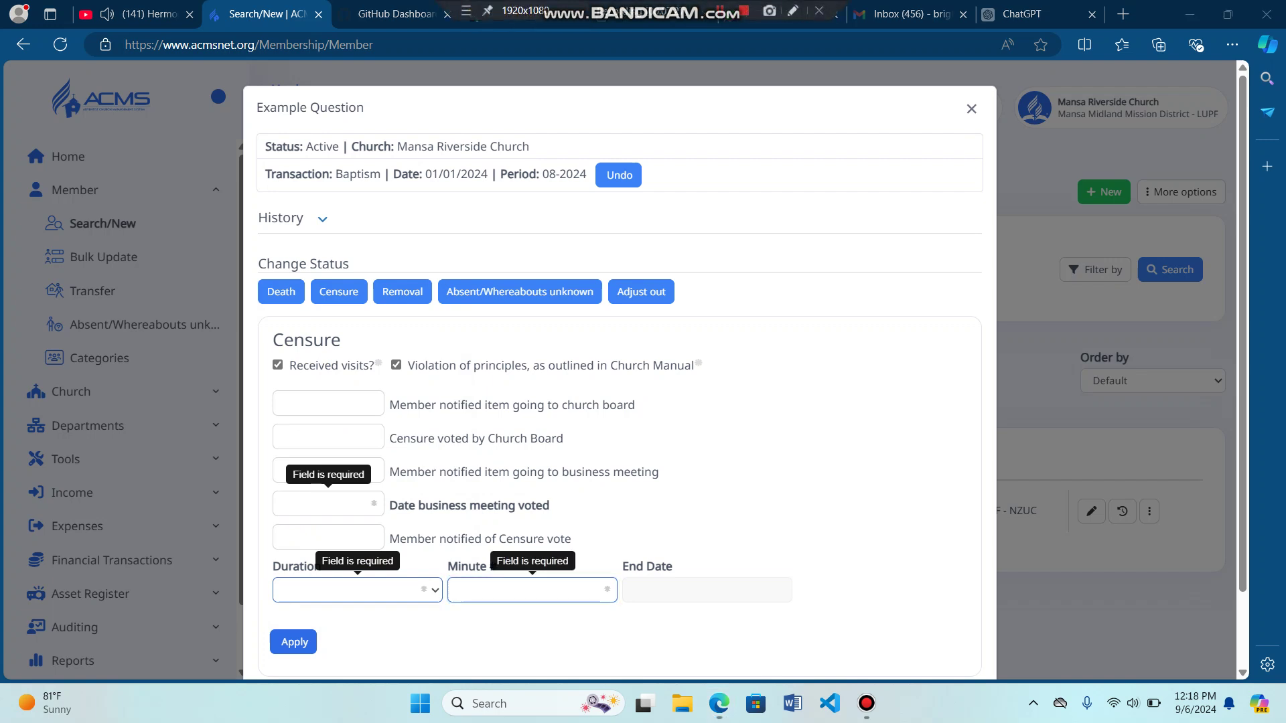
- Open the Removal status form, choose At member's request, and examine its date and minute number fields
left_click(403, 292)
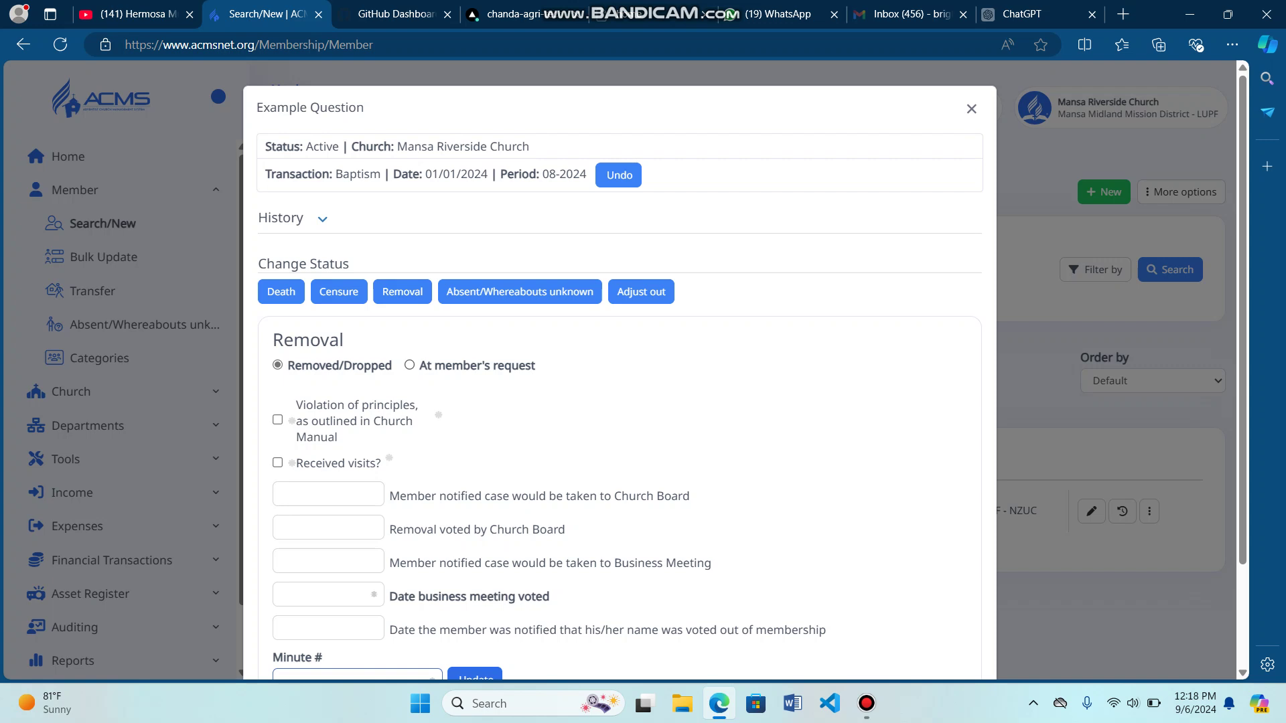
left_click(410, 365)
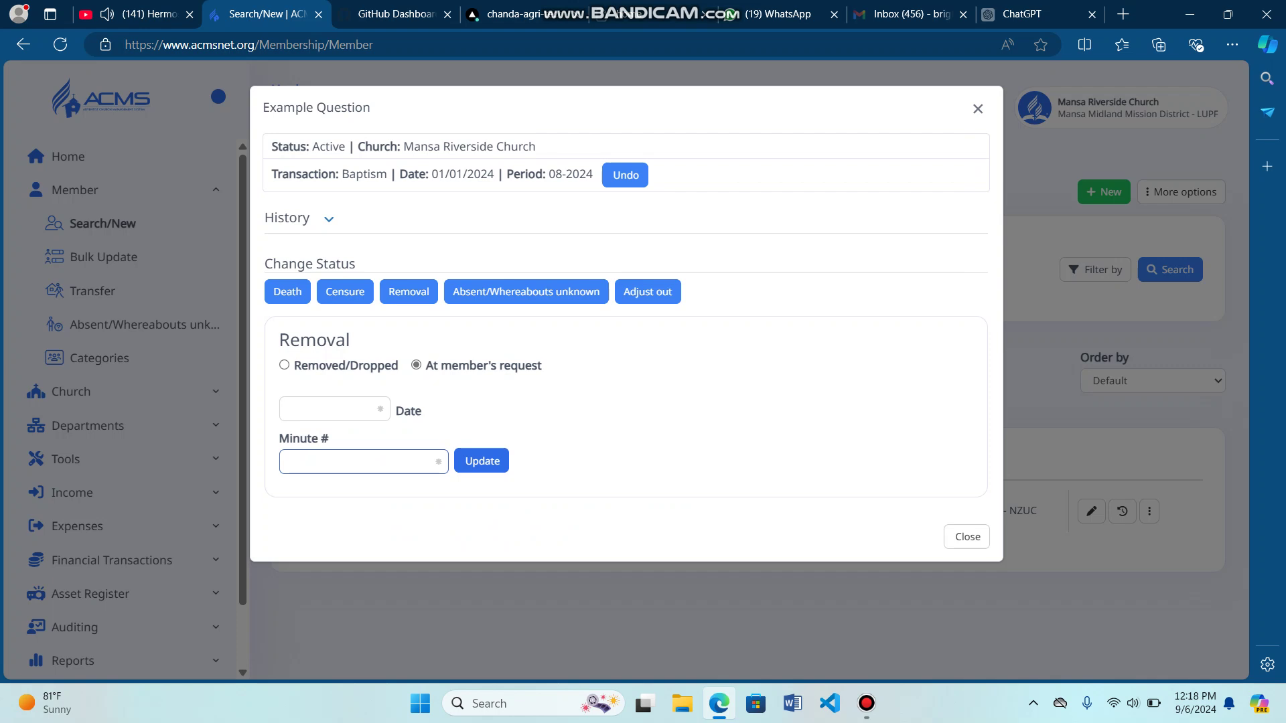
key("F12")
left_click(334, 409)
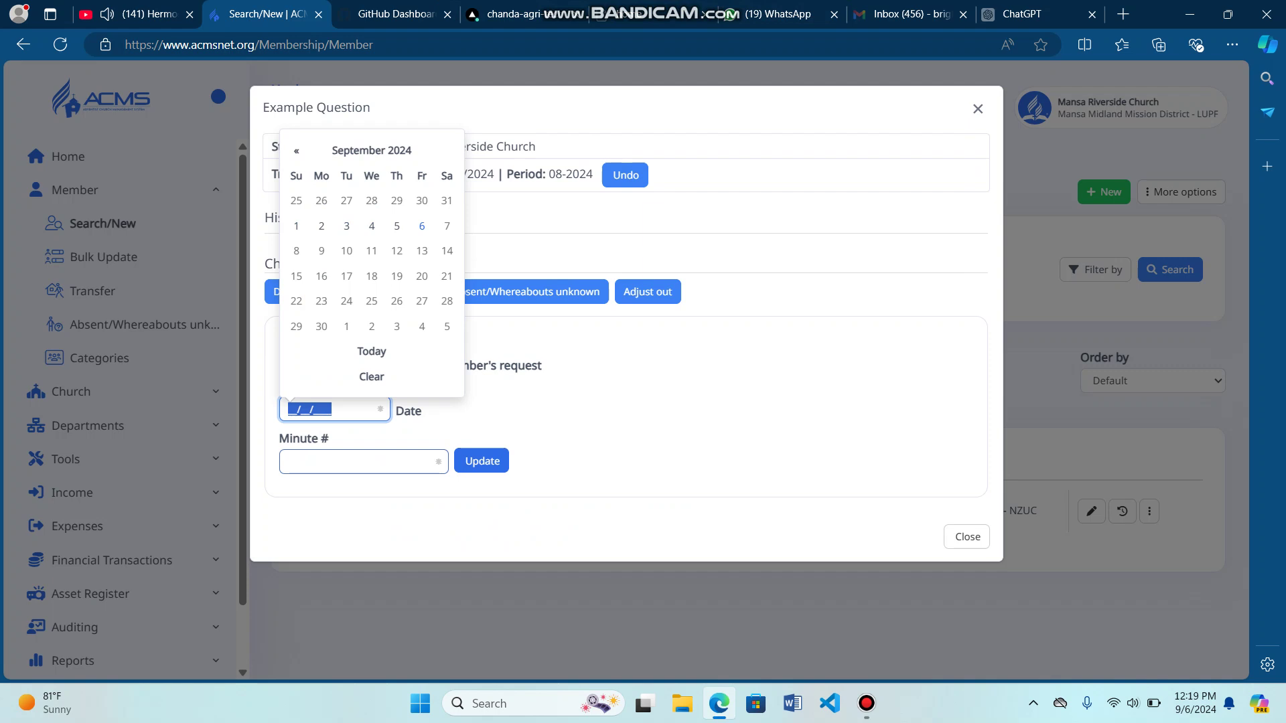
left_click(363, 463)
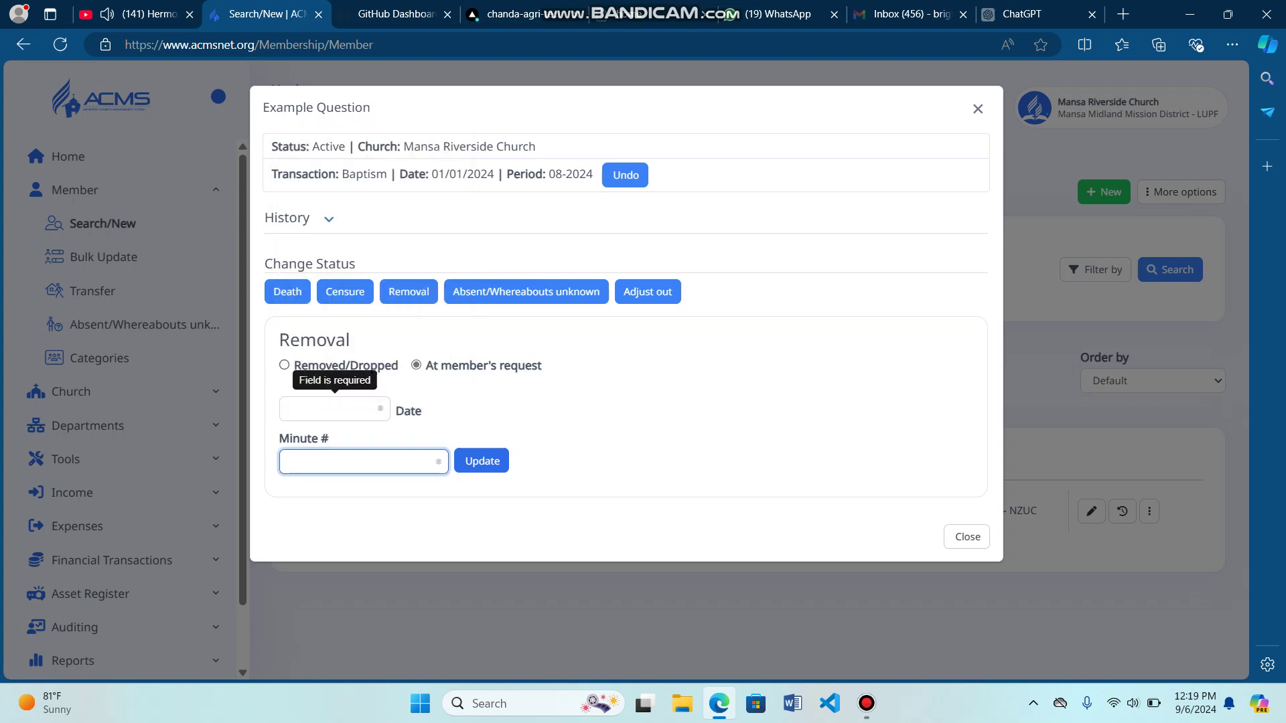
- Set the removal type to Removed/Dropped, mark Violation of principles and Received visits, and review the remaining date and minute fields
left_click(285, 365)
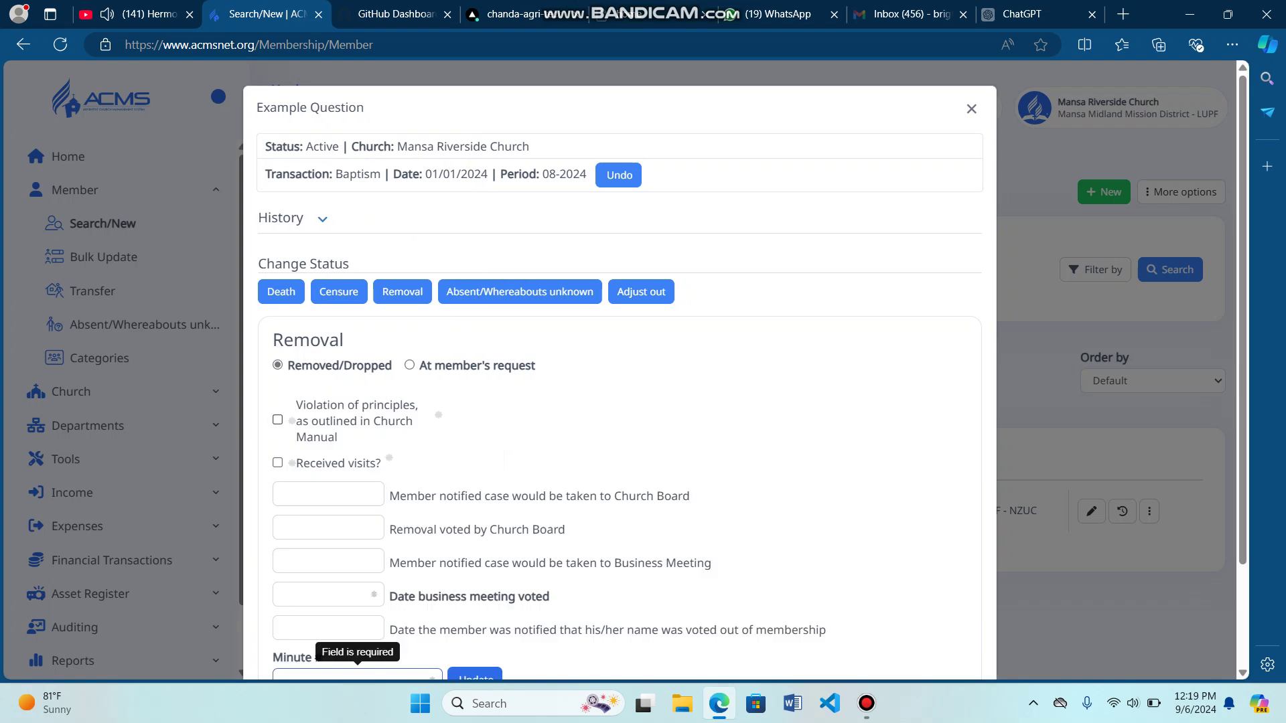
left_click(278, 420)
left_click(277, 463)
scroll(620, 369, "down", 2)
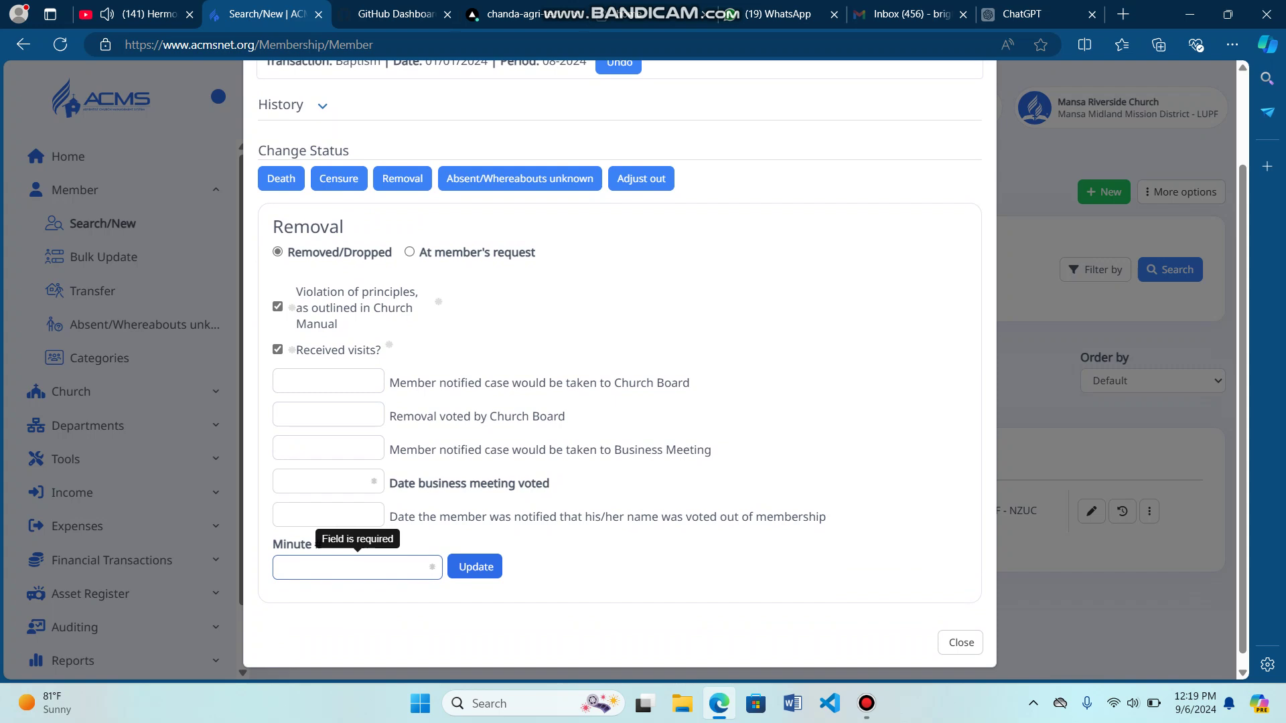
mouse_move(641, 9)
scroll(619, 368, "up", 2)
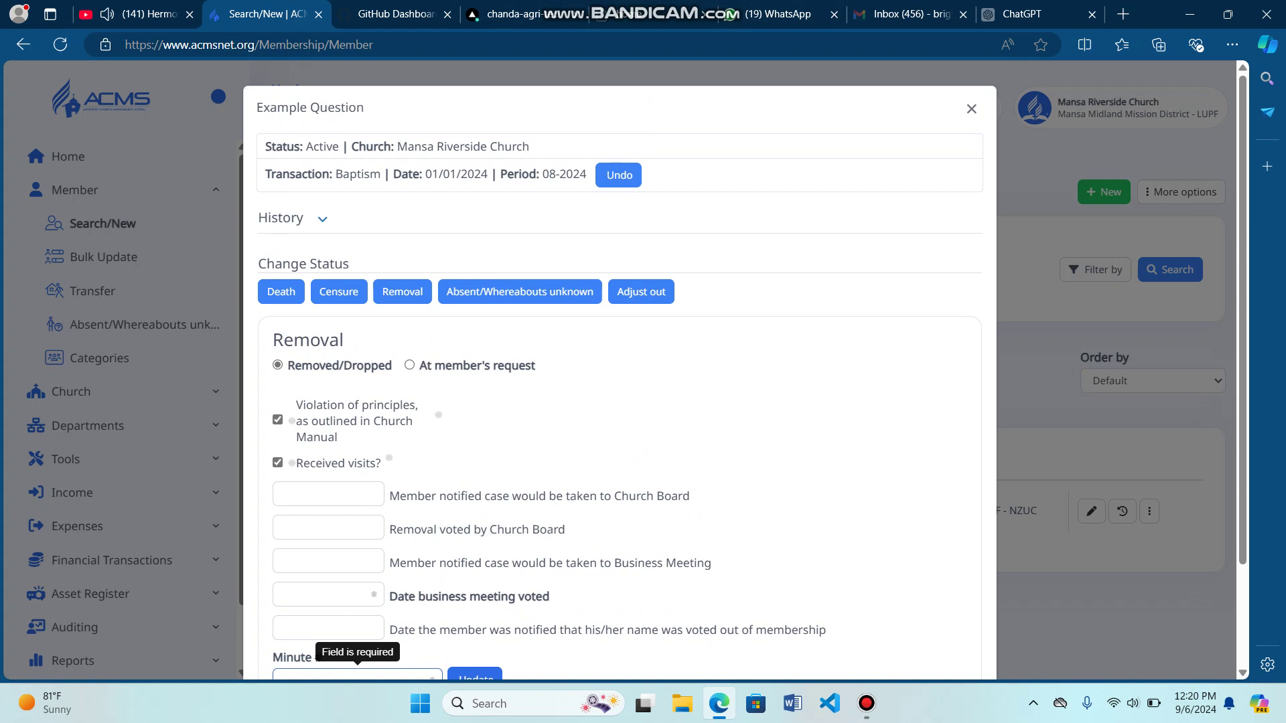
scroll(620, 368, "down", 2)
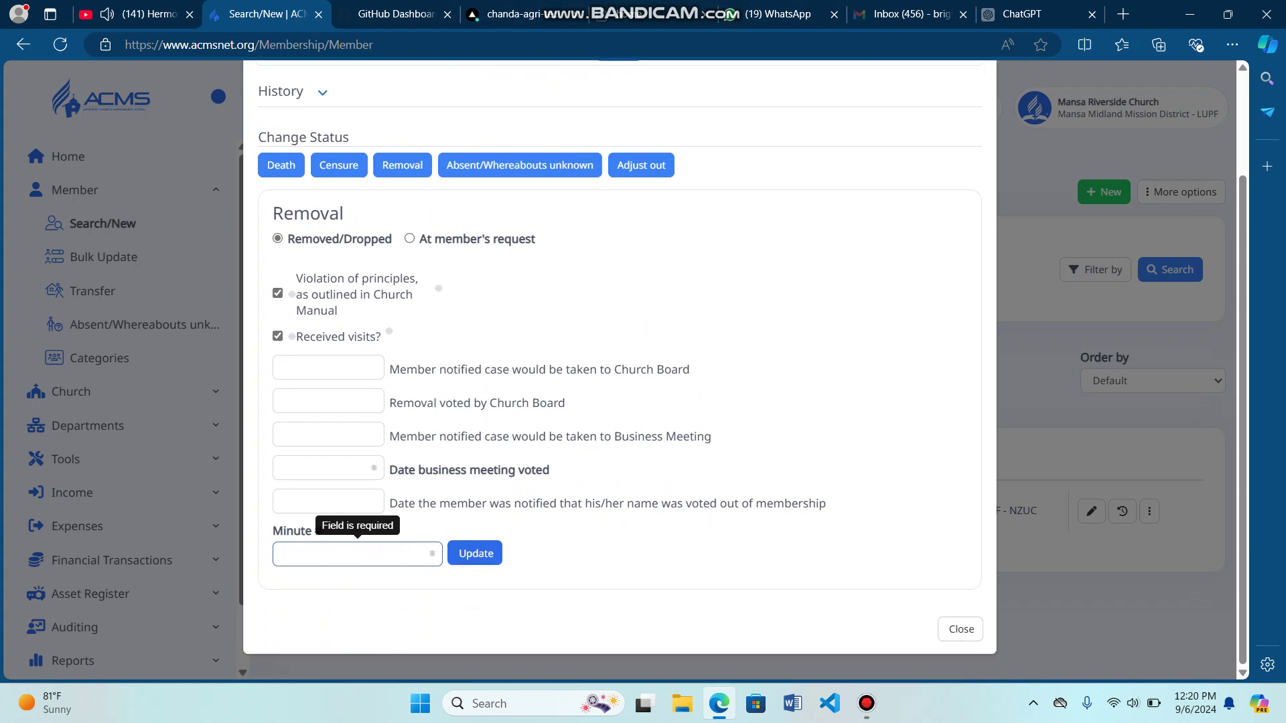